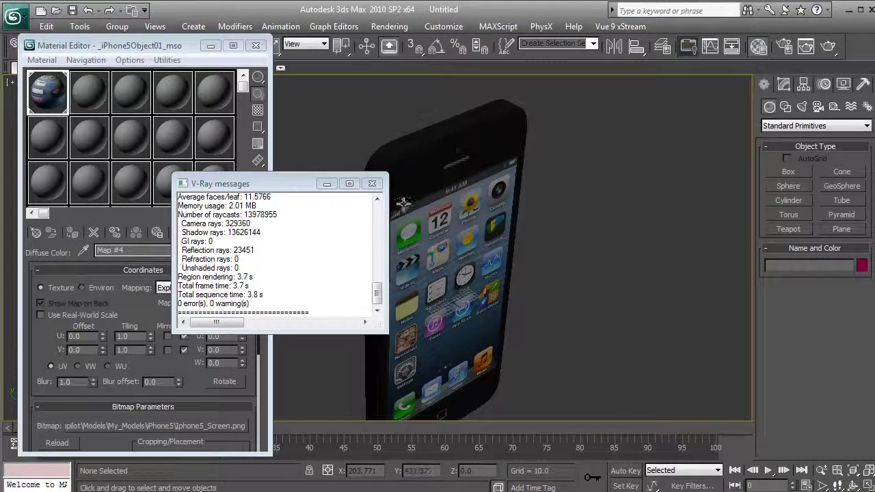
# - Close the V-Ray messages and examine the textured iPhone model from another angle in 3ds Max
pyautogui.click(327, 184)
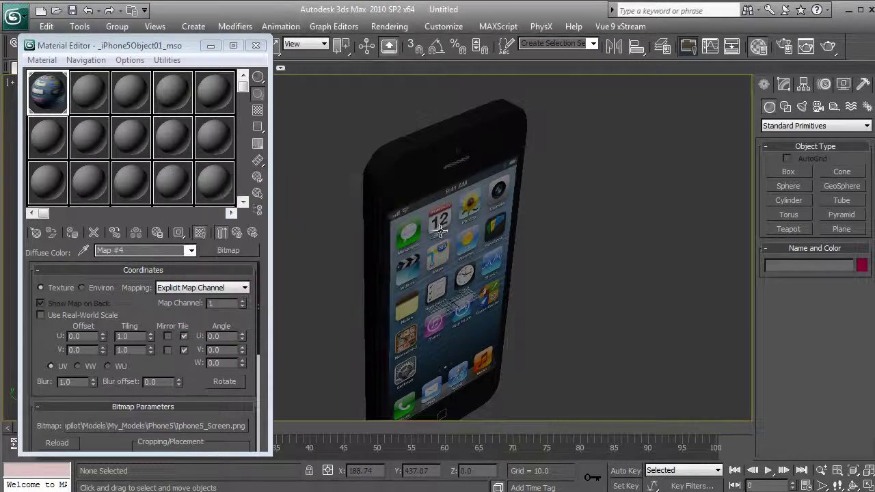
pyautogui.click(457, 272)
pyautogui.moveTo(493, 319); pyautogui.dragTo(463, 251)
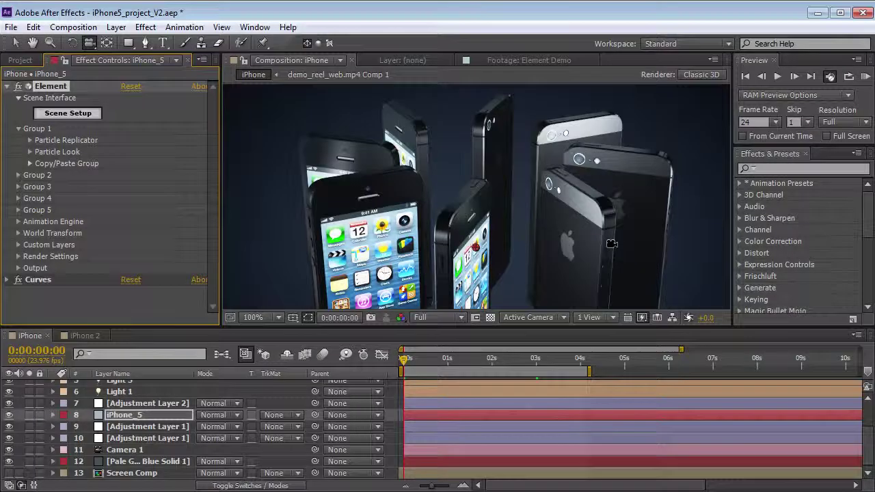
# - Switch to Firefox and look over the Element 3D product page on the Video Copilot site
pyautogui.hotkey('alt', 'Tab')
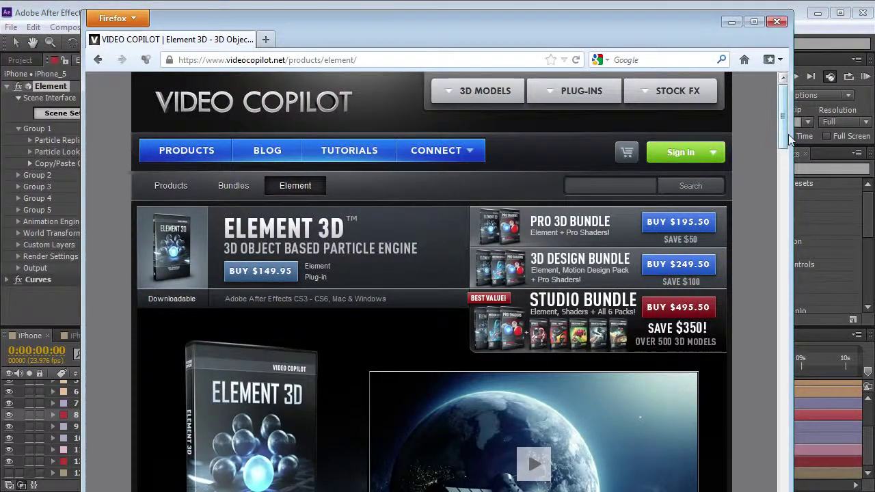
pyautogui.scroll(-3, 787, 154)
pyautogui.scroll(3, 784, 121)
# - Switch back to After Effects and orbit the iPhone composition's camera to examine the ring of phones from other angles
pyautogui.hotkey('alt', 'Tab')
pyautogui.moveTo(420, 362); pyautogui.dragTo(402, 357)
pyautogui.moveTo(498, 234)
pyautogui.mouseDown()
pyautogui.moveTo(347, 249)
pyautogui.moveTo(489, 237)
pyautogui.mouseUp()
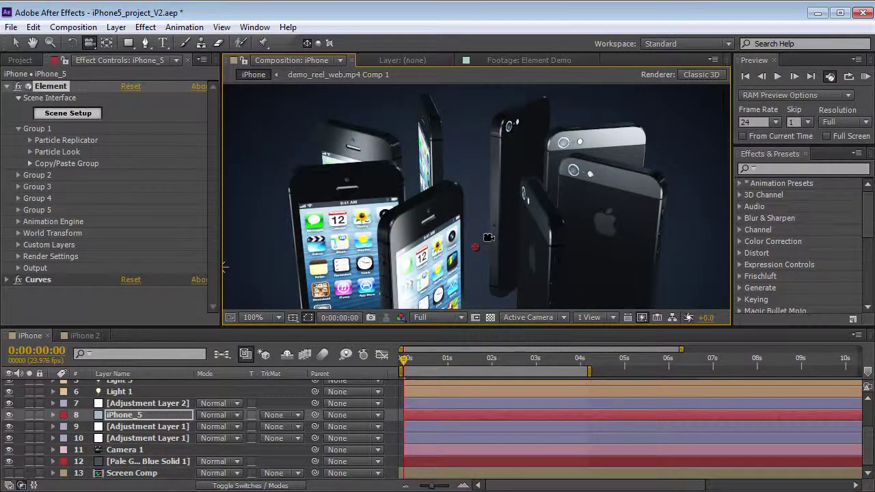
pyautogui.moveTo(489, 238)
pyautogui.mouseDown()
pyautogui.moveTo(472, 239)
pyautogui.moveTo(481, 244)
pyautogui.mouseUp()
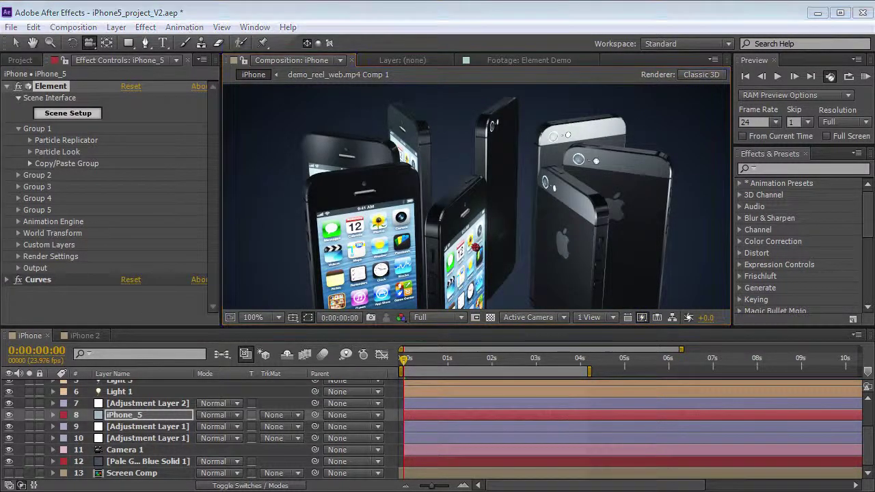
# - Switch to the iPhone5 model folder in Windows Explorer and examine its OBJ file and its diffuse, specular and screen texture images
pyautogui.hotkey('alt', 'Tab')
pyautogui.moveTo(643, 333); pyautogui.dragTo(298, 228)
pyautogui.click(428, 213)
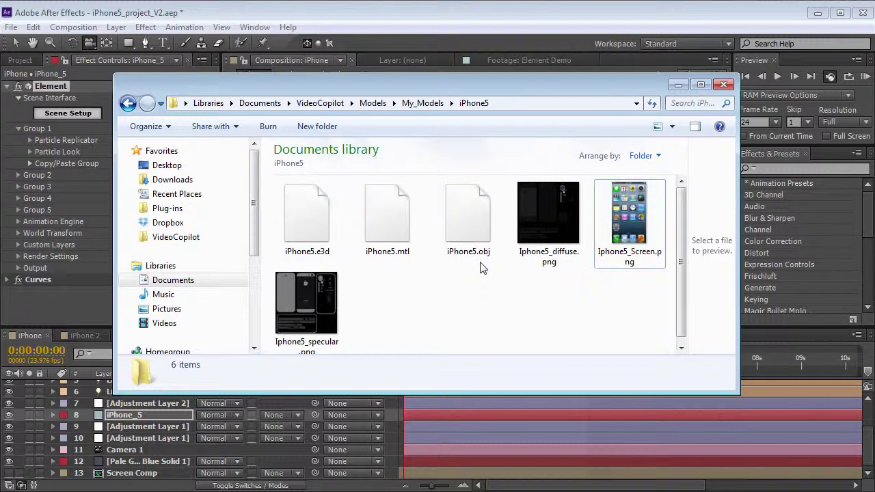
pyautogui.click(484, 205)
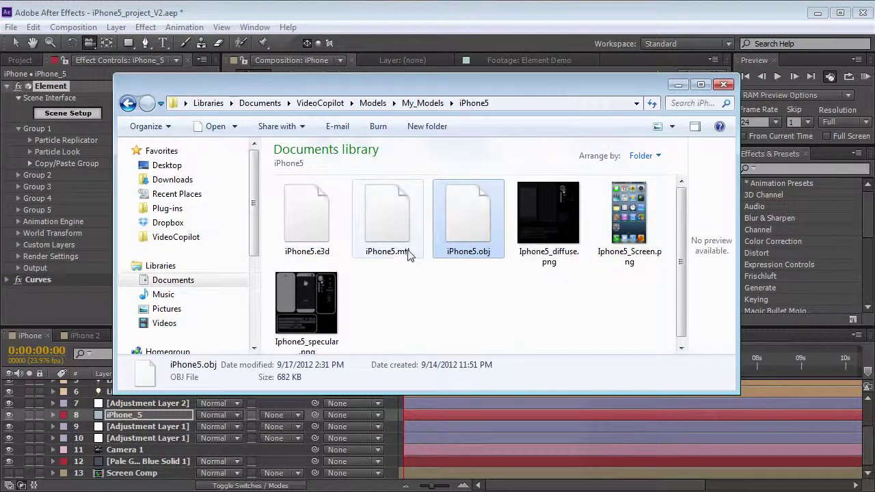
pyautogui.click(428, 263)
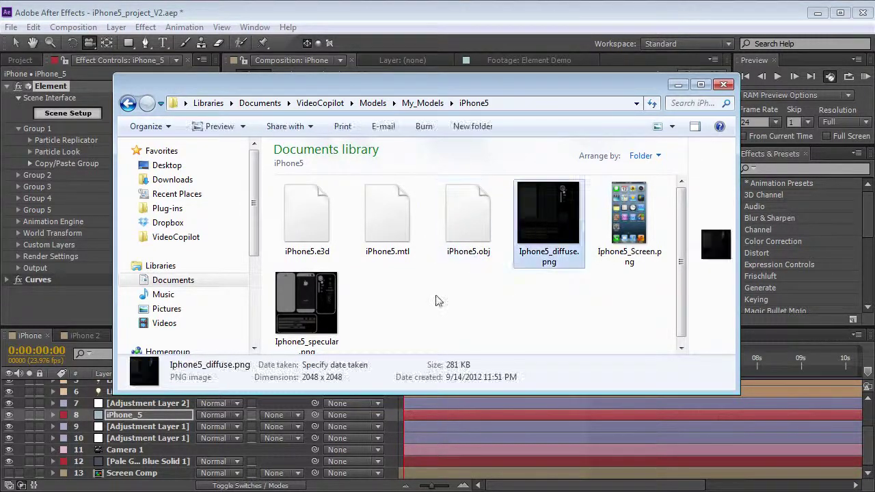
pyautogui.click(562, 237)
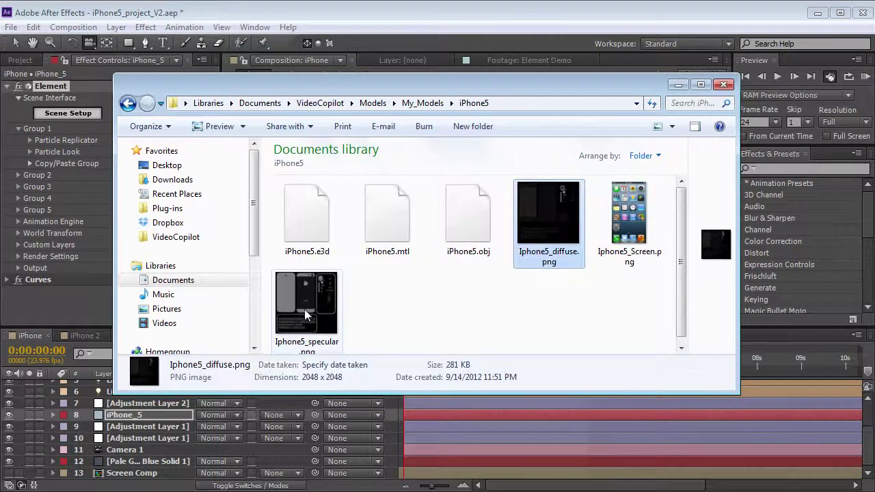
pyautogui.click(304, 309)
pyautogui.click(469, 312)
pyautogui.click(624, 227)
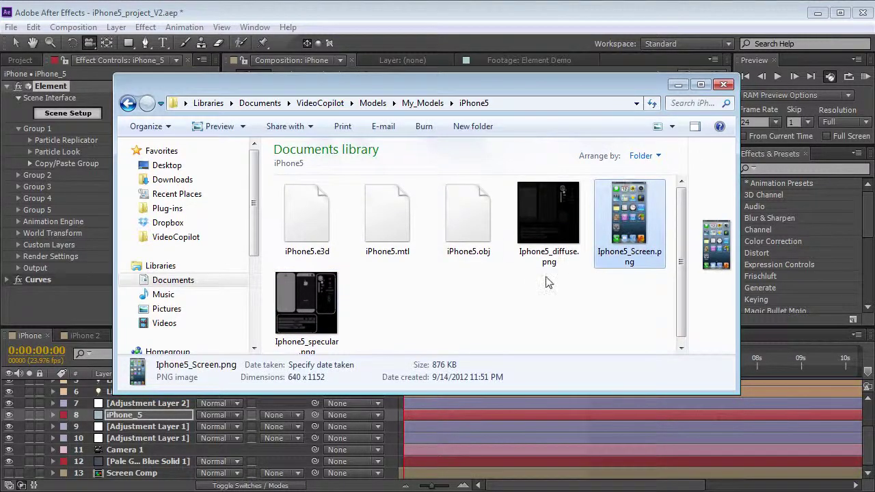
pyautogui.click(503, 323)
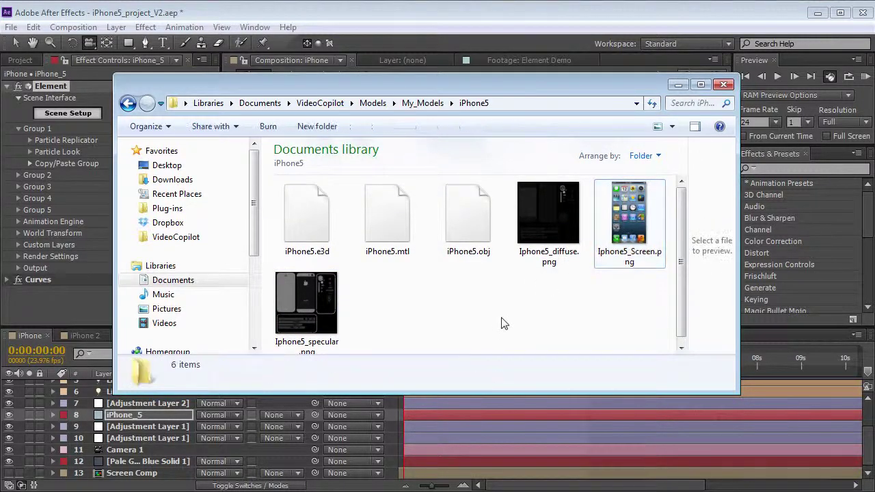
# - Return to After Effects and create a new 1280 x 720 composition at 23.976 fps with the default name
pyautogui.click(171, 7)
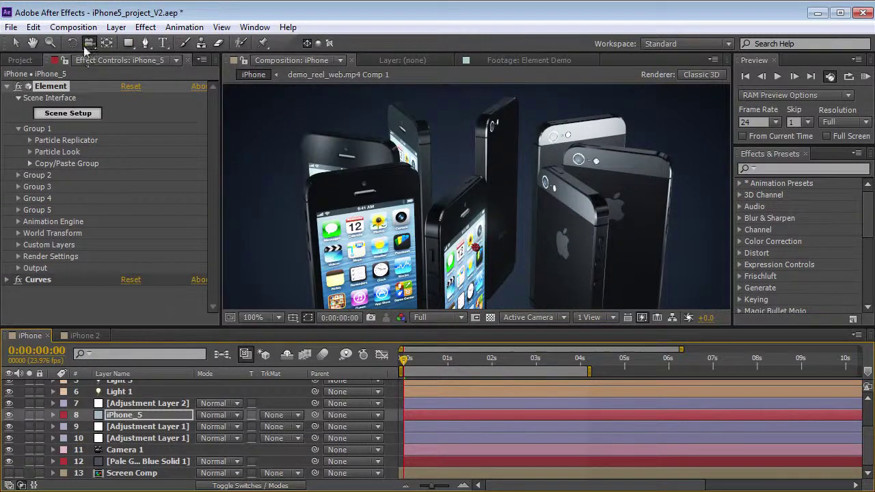
pyautogui.click(73, 26)
pyautogui.click(102, 43)
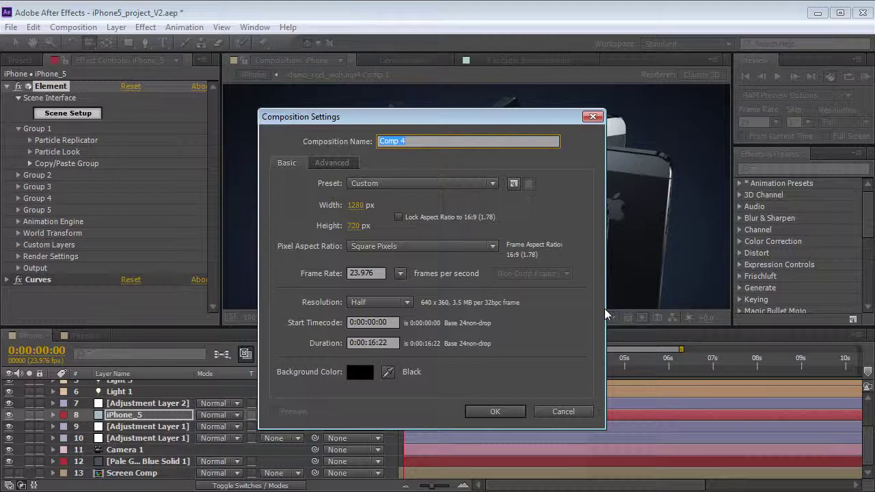
pyautogui.moveTo(400, 119); pyautogui.dragTo(412, 120)
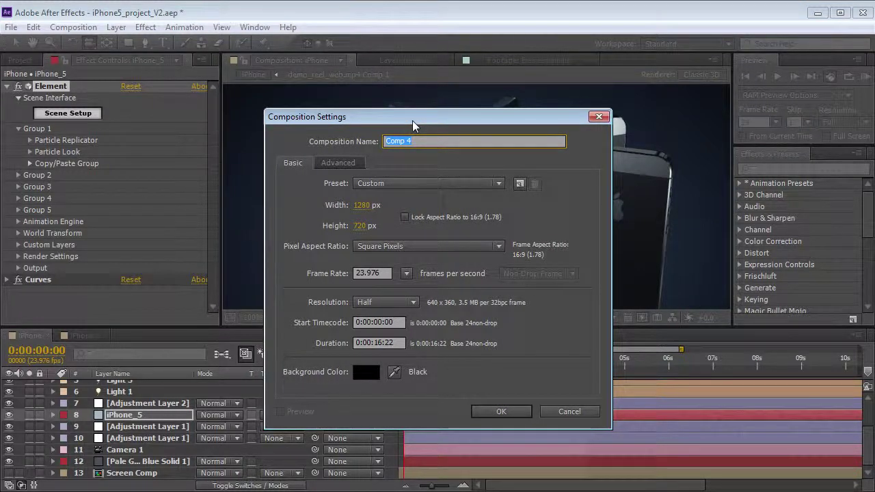
pyautogui.click(502, 411)
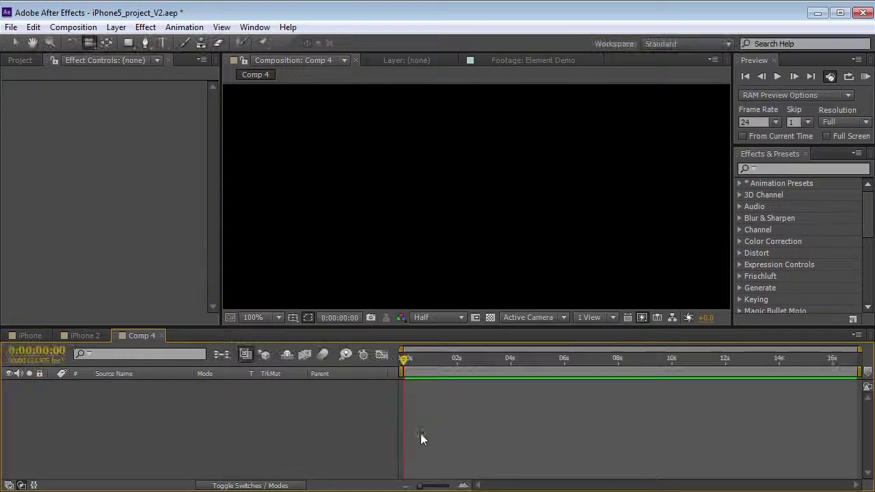
# - Add a 1280 x 720 solid layer to the new composition and apply the Video Copilot Element effect to it
pyautogui.hotkey('ctrl', 'y')
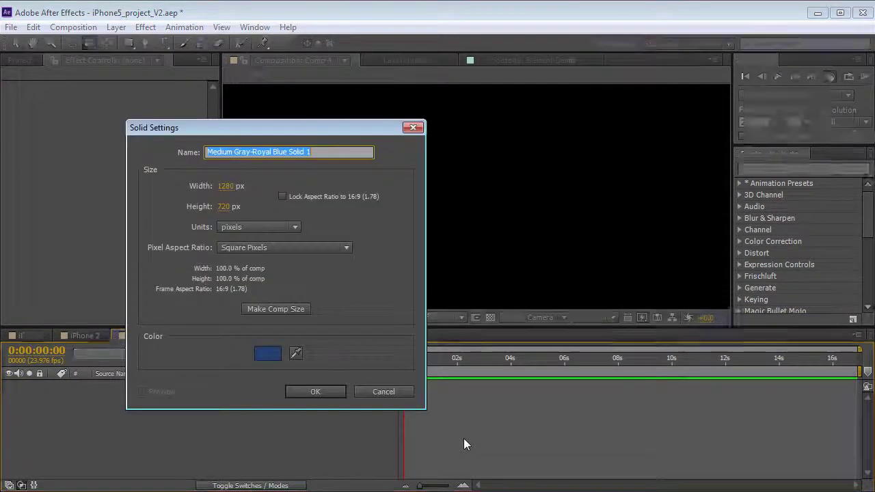
pyautogui.press('Return')
pyautogui.scroll(-1, 435, 249)
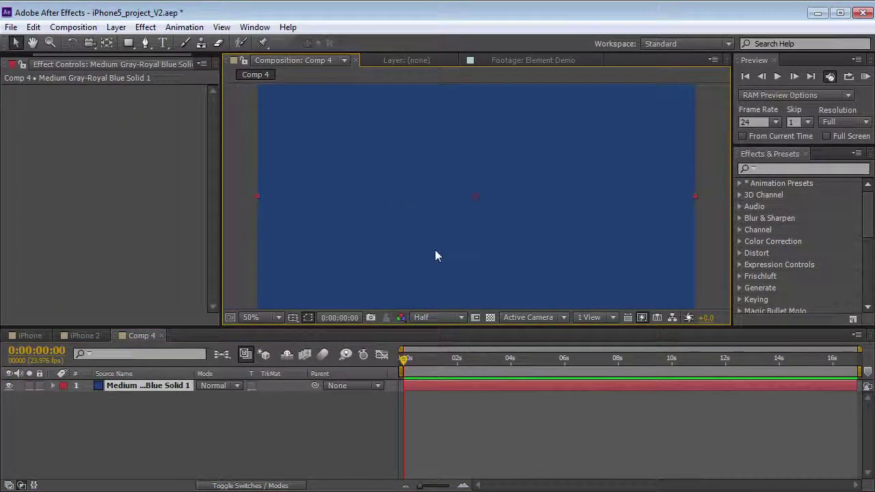
pyautogui.click(414, 385)
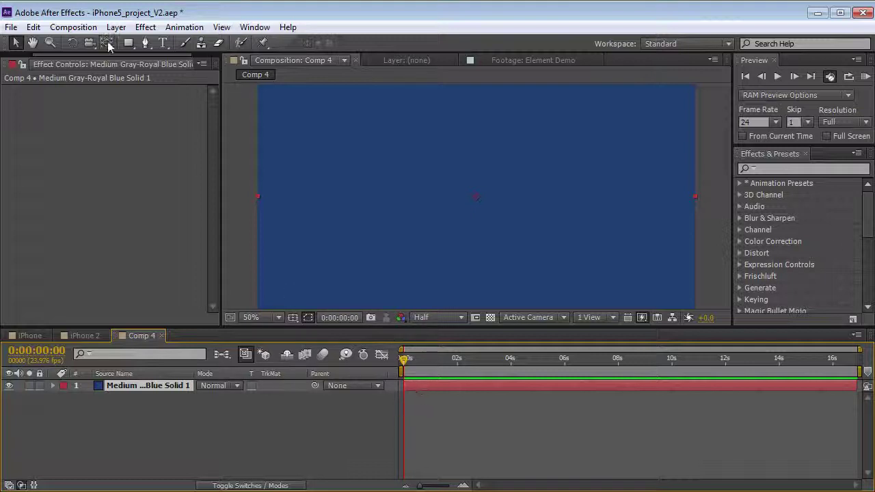
pyautogui.click(145, 27)
pyautogui.moveTo(199, 471)
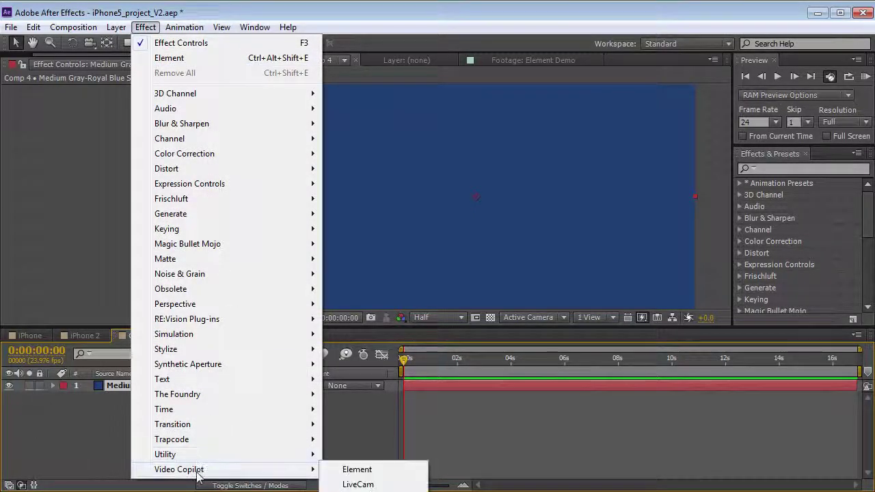
pyautogui.click(354, 470)
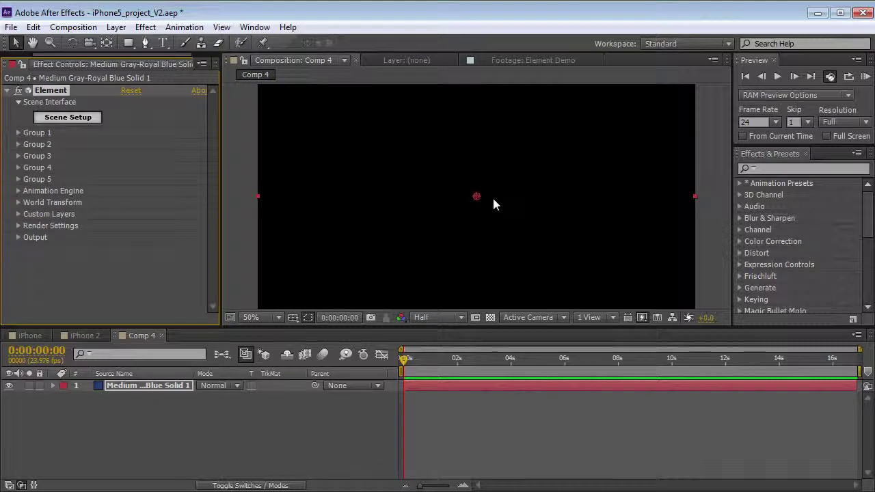
# - Open Element's Scene Setup and add the iPhone5 model from the My_Models folder to the scene
pyautogui.click(77, 121)
pyautogui.click(696, 220)
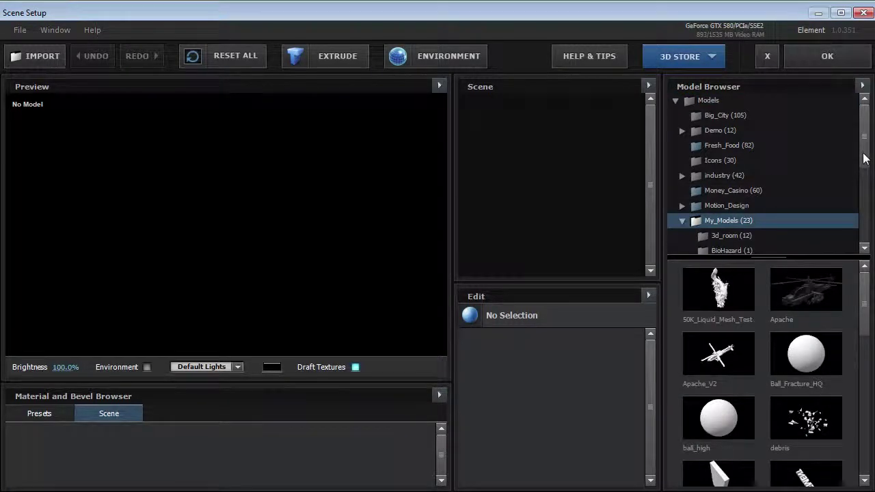
pyautogui.moveTo(866, 163); pyautogui.dragTo(865, 183)
pyautogui.click(743, 215)
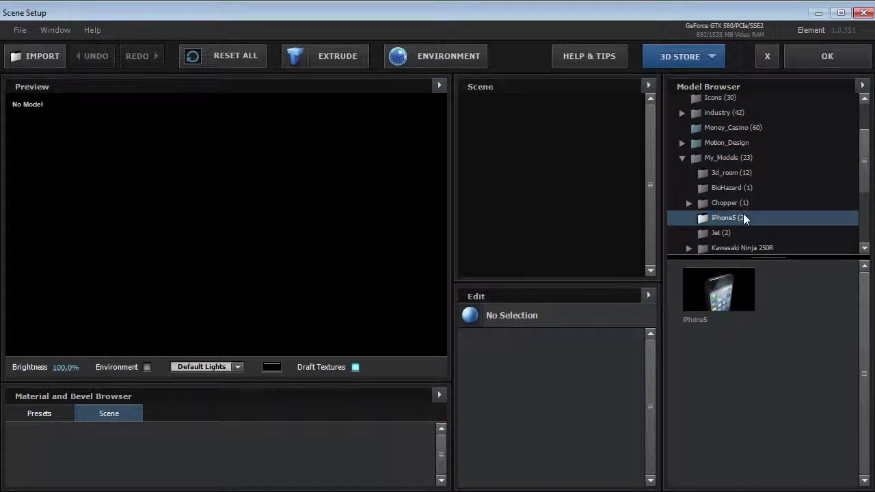
pyautogui.click(717, 291)
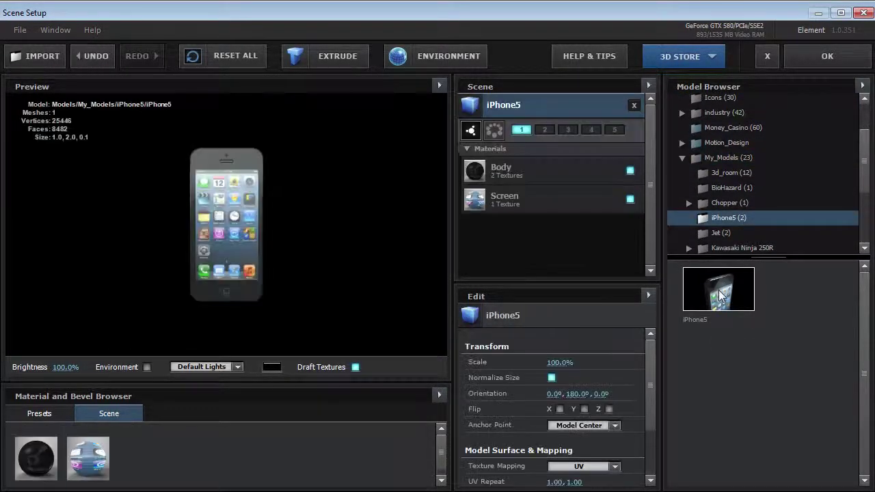
# - Inspect the phone up close with Draft Textures turned off and accept the Element scene
pyautogui.moveTo(232, 214); pyautogui.dragTo(144, 207)
pyautogui.scroll(2, 173, 214)
pyautogui.click(355, 367)
pyautogui.scroll(2, 201, 254)
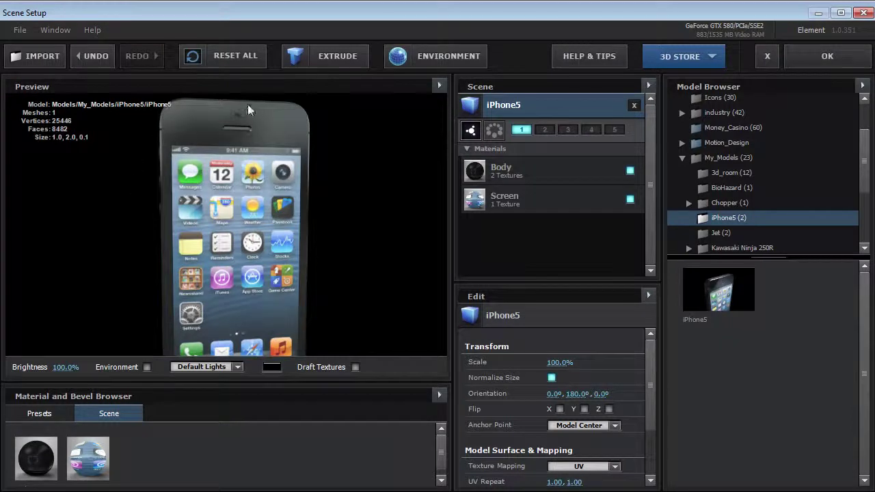
pyautogui.click(827, 56)
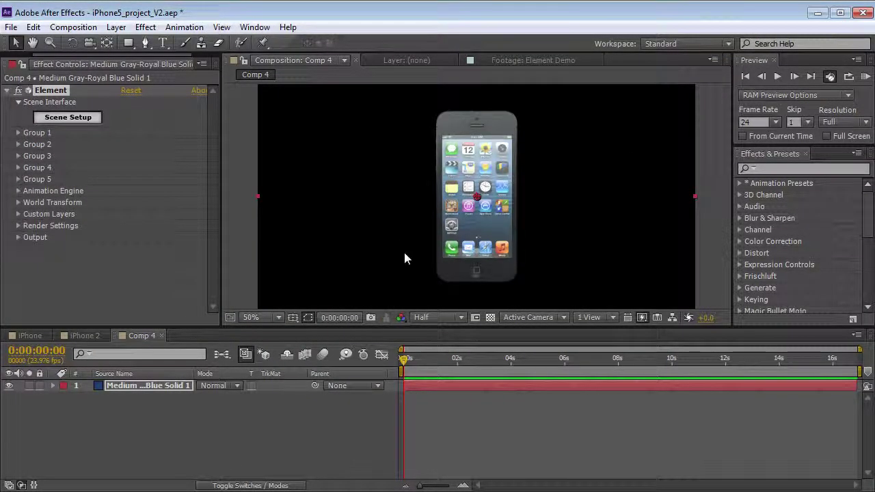
# - Add a two-node camera with the 24mm preset to Comp 4
pyautogui.click(420, 398)
pyautogui.moveTo(557, 411)
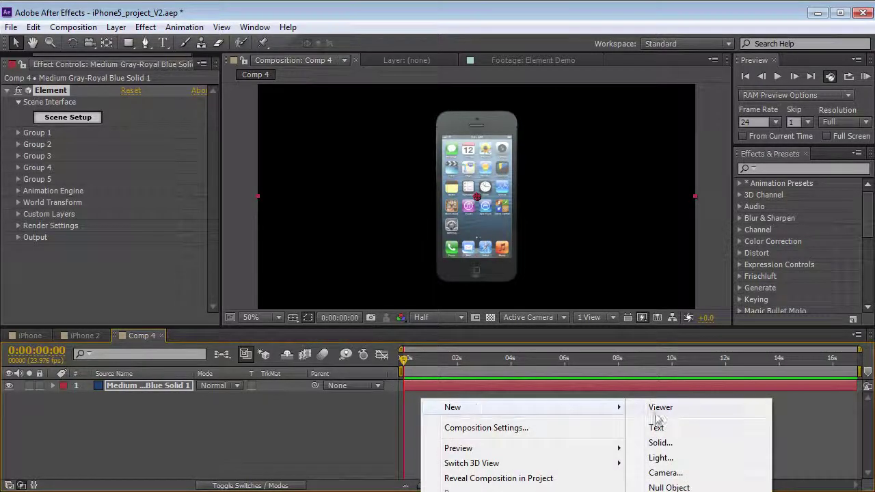
pyautogui.click(668, 474)
pyautogui.click(423, 184)
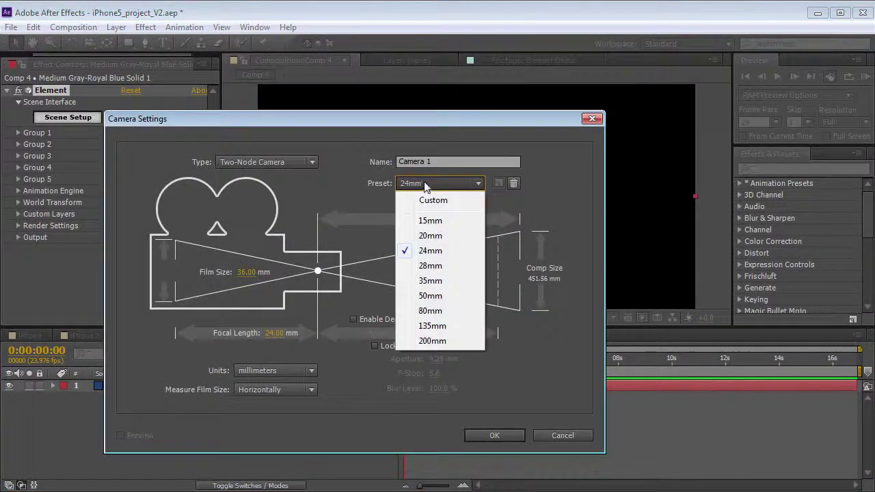
pyautogui.click(431, 251)
pyautogui.press('Return')
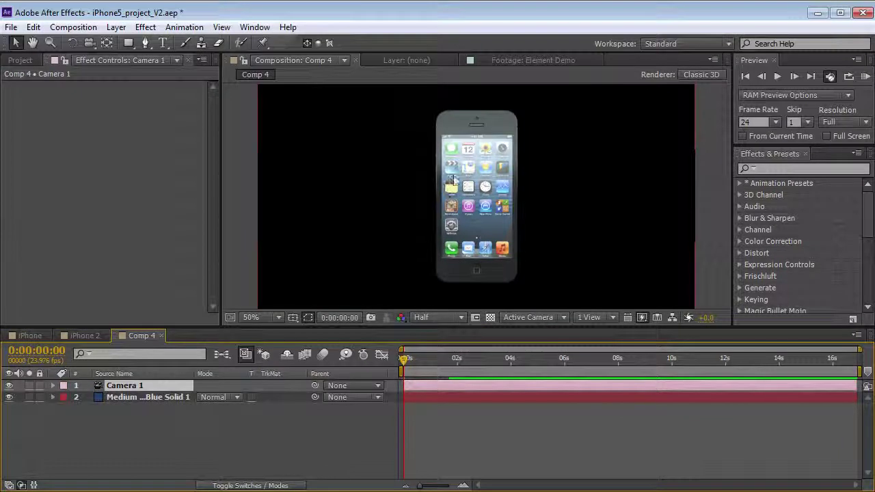
# - Orbit the new camera around the phone to a raised, angled view of its screen and side
pyautogui.moveTo(93, 46); pyautogui.dragTo(161, 43)
pyautogui.moveTo(561, 148); pyautogui.dragTo(504, 188)
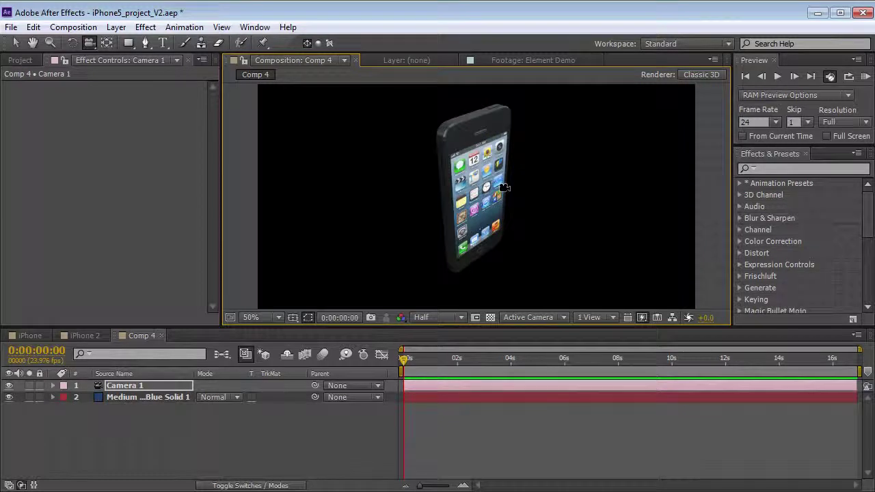
pyautogui.click(117, 27)
pyautogui.moveTo(134, 43)
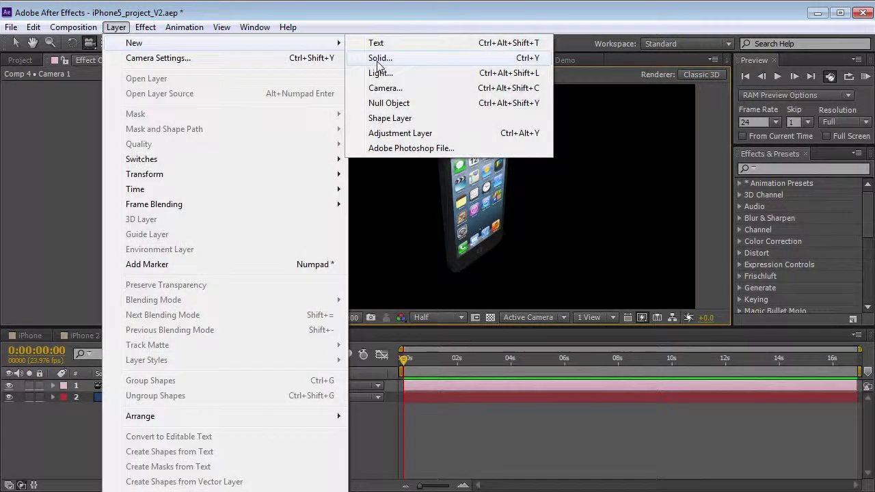
# - Copy both Adjustment Layer 1 layers and the pale blue background solid from the iPhone 2 composition into Comp 4
pyautogui.click(76, 337)
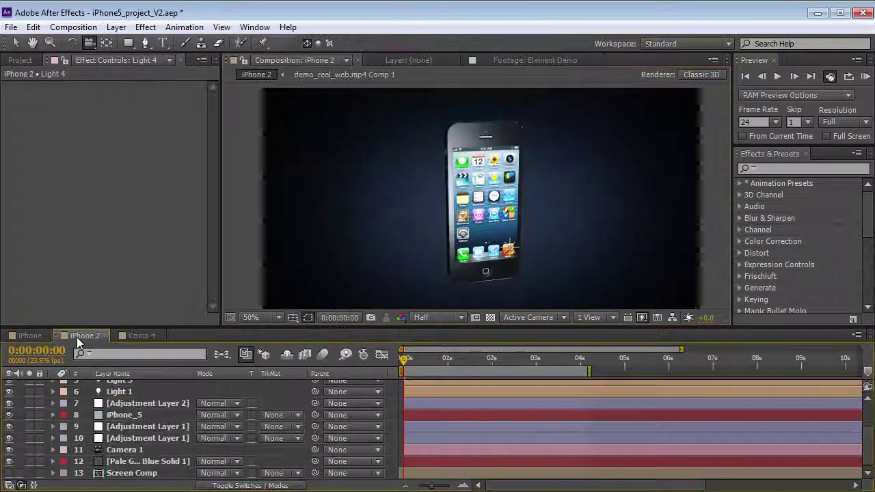
pyautogui.click(118, 425)
pyautogui.keyDown('shift'); pyautogui.click(145, 438); pyautogui.keyUp('shift')
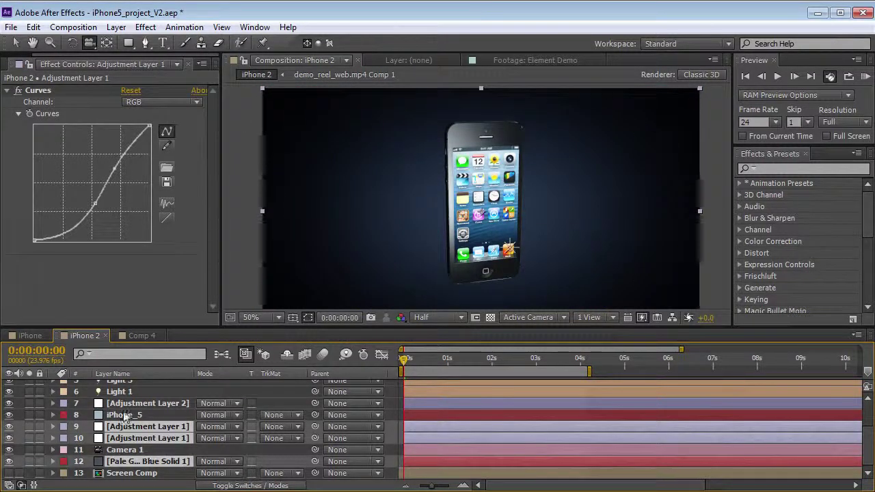
pyautogui.hotkey('ctrl', 'c')
pyautogui.click(140, 336)
pyautogui.hotkey('ctrl', 'v')
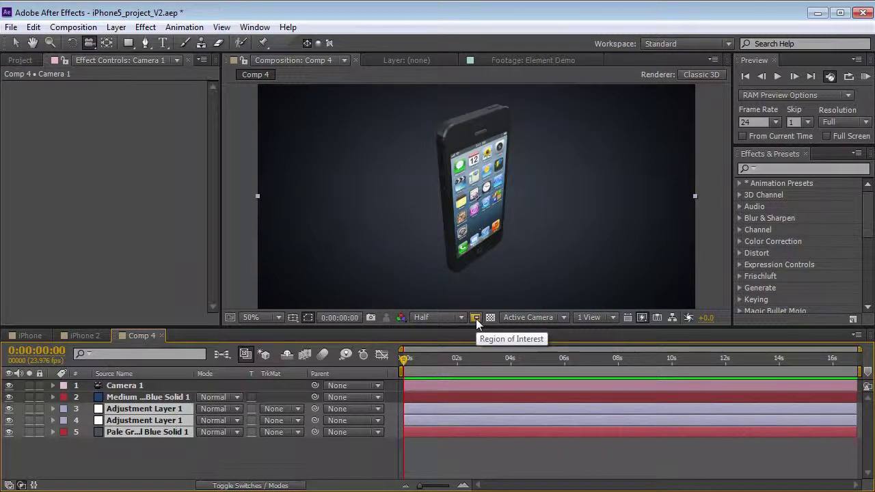
# - Adjust the camera angle slightly and add a new adjustment layer with the Curves effect above the other Comp 4 layers
pyautogui.moveTo(397, 162); pyautogui.dragTo(488, 187)
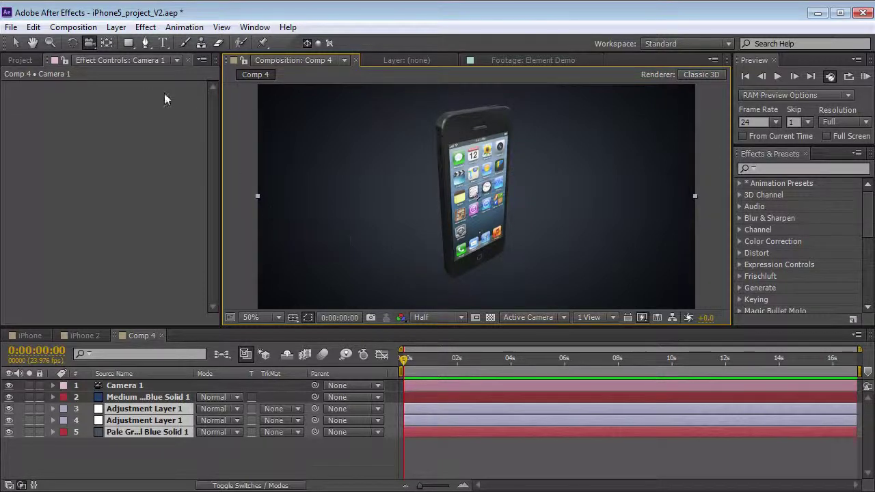
pyautogui.click(116, 27)
pyautogui.moveTo(123, 43)
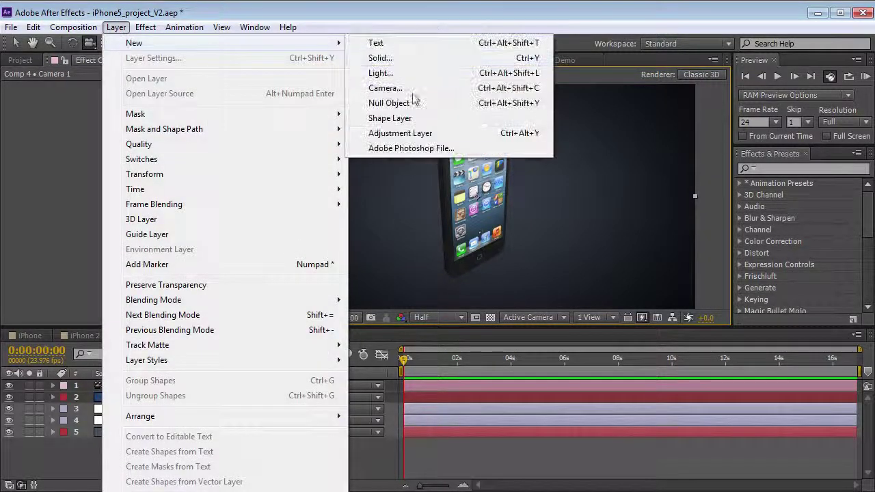
pyautogui.click(401, 134)
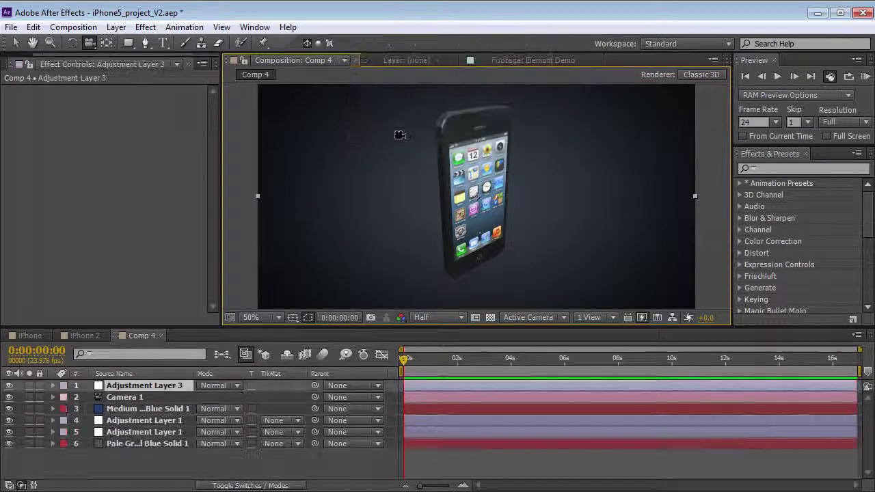
pyautogui.click(144, 27)
pyautogui.moveTo(208, 153)
pyautogui.click(355, 424)
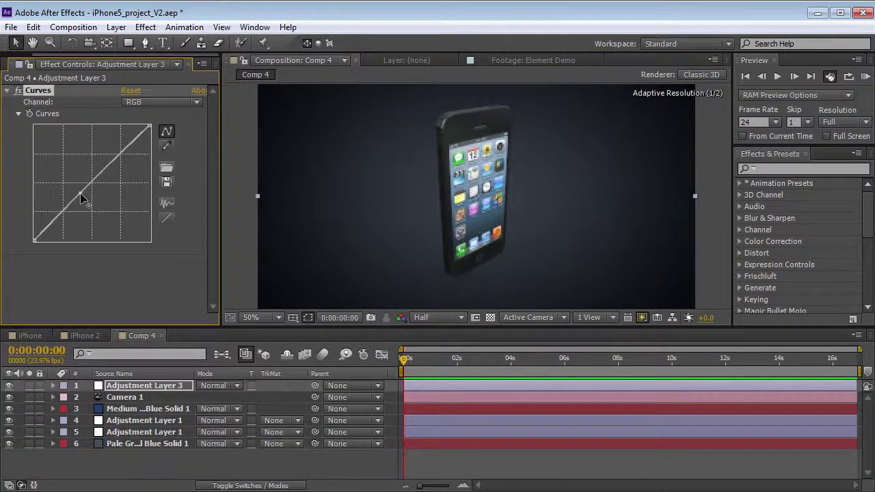
# - Shape the RGB curve into a contrast curve with darkened shadows and slightly lifted midtones
pyautogui.click(86, 187)
pyautogui.moveTo(57, 218); pyautogui.dragTo(55, 222)
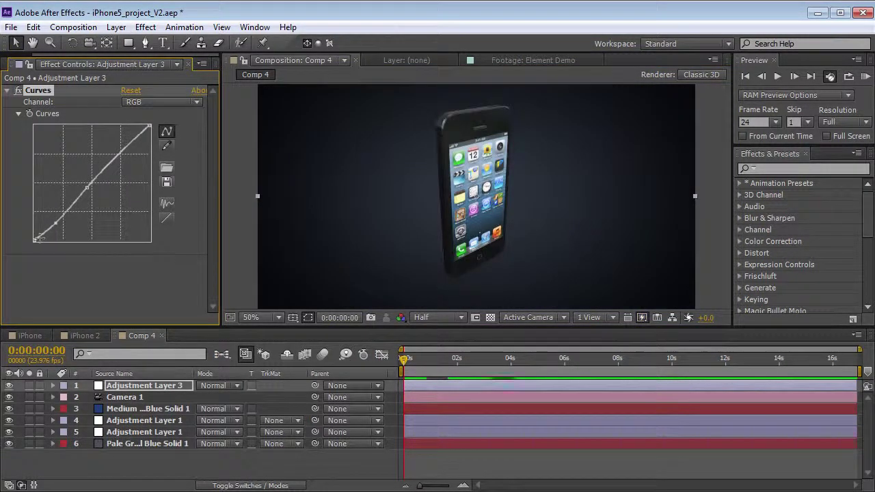
pyautogui.click(44, 236)
pyautogui.moveTo(88, 187); pyautogui.dragTo(95, 179)
pyautogui.moveTo(55, 223); pyautogui.dragTo(61, 222)
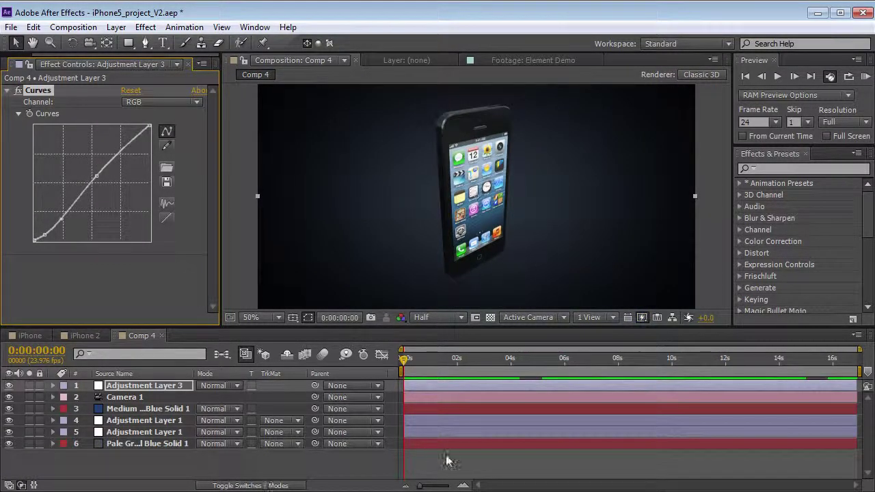
# - Orbit the camera around the phone so that its screen faces the view more directly
pyautogui.press('c')
pyautogui.moveTo(540, 212); pyautogui.dragTo(485, 205)
pyautogui.press('v')
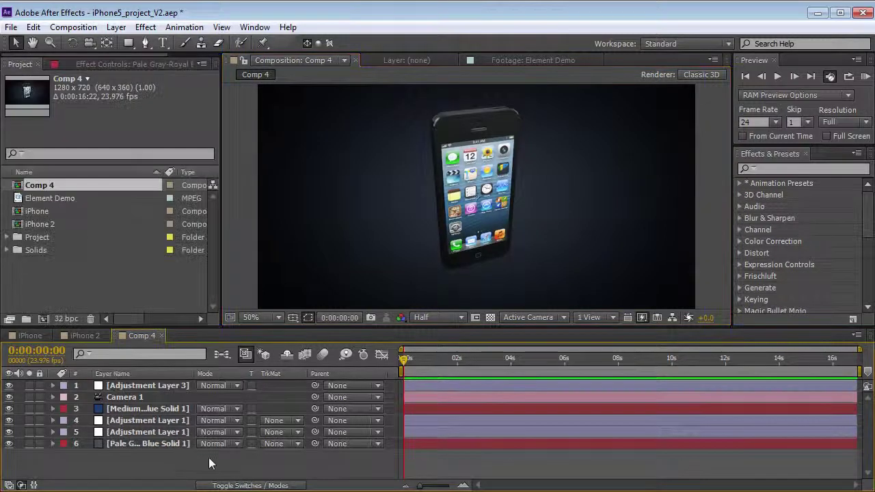
# - Rename the medium blue solid layer that holds the phone as Element
pyautogui.click(148, 410)
pyautogui.press('Return')
pyautogui.write('Element')
pyautogui.press('Return')
# - Open the Element layer's Scene Setup and examine the iPhone5 model's Body and Screen materials and their textures
pyautogui.click(137, 60)
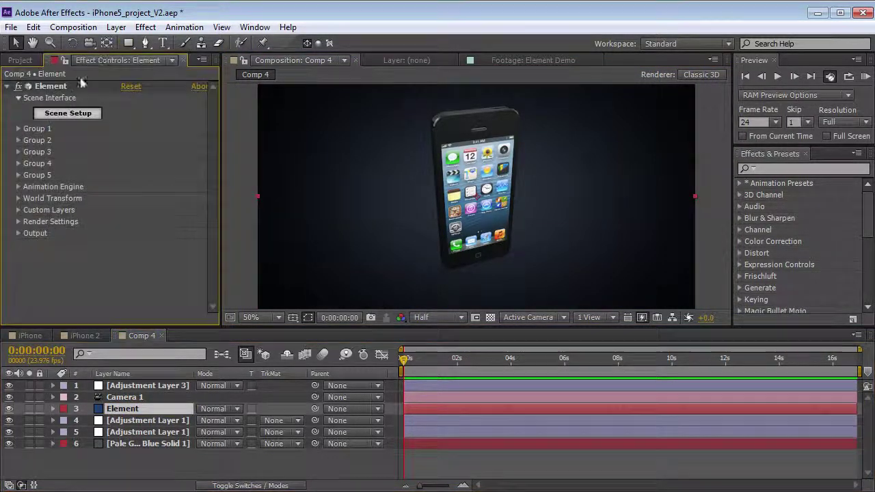
pyautogui.click(74, 114)
pyautogui.click(74, 113)
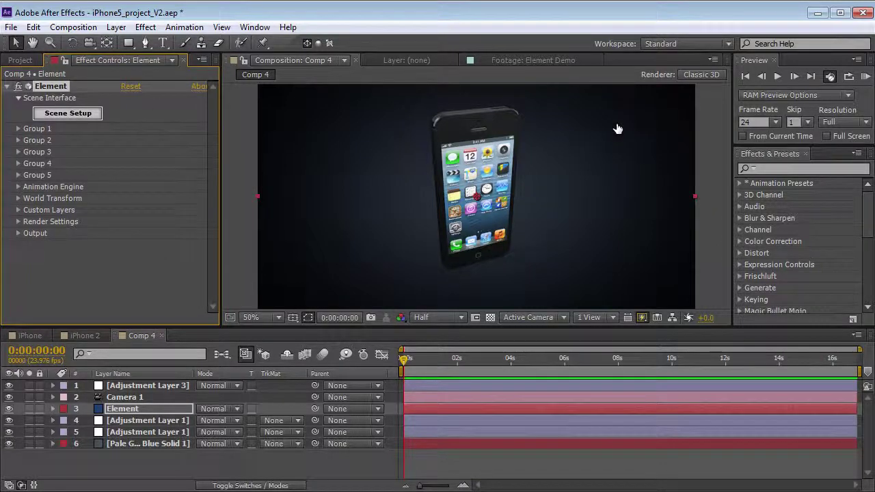
pyautogui.click(523, 197)
pyautogui.click(519, 176)
pyautogui.click(520, 199)
pyautogui.click(518, 172)
pyautogui.moveTo(342, 157); pyautogui.dragTo(237, 244)
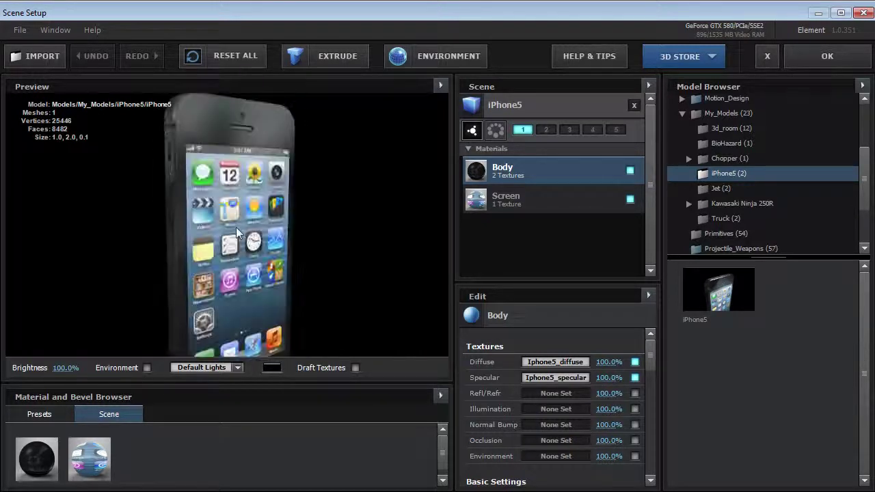
pyautogui.click(518, 205)
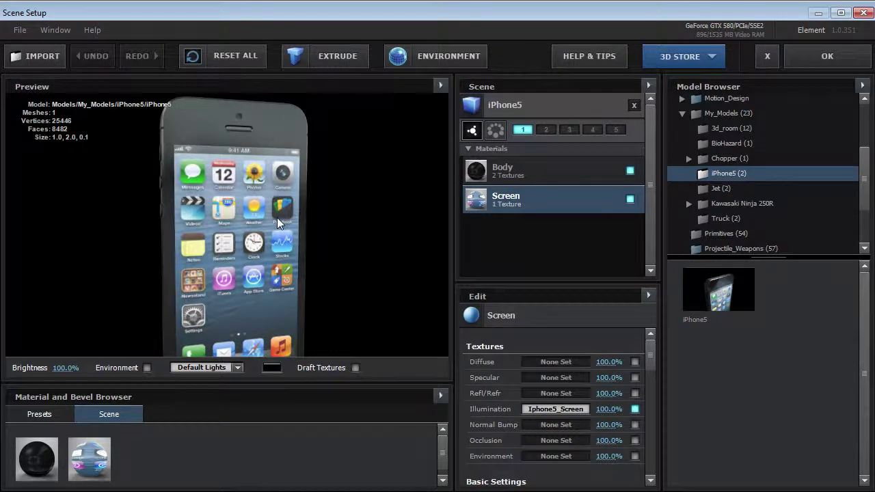
pyautogui.scroll(3, 275, 226)
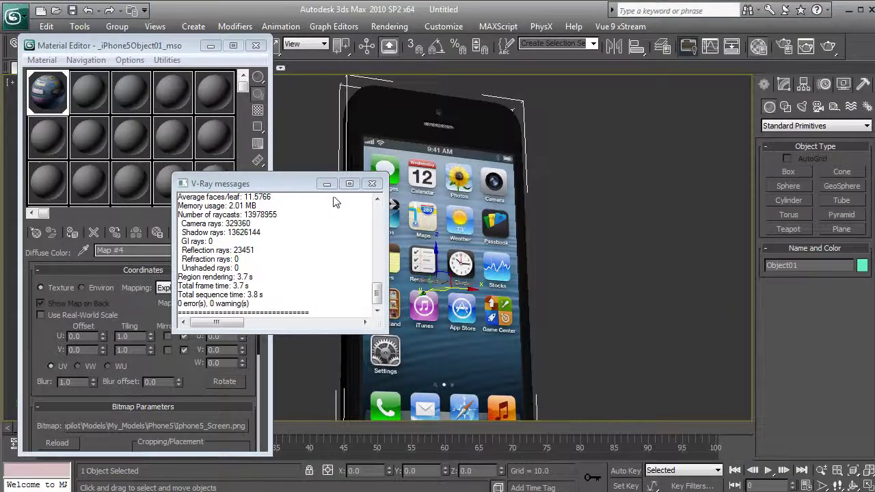
# - Switch to 3ds Max, clear away the V-Ray messages window and go up to the phone's parent Multi/Sub-Object material
pyautogui.click(327, 184)
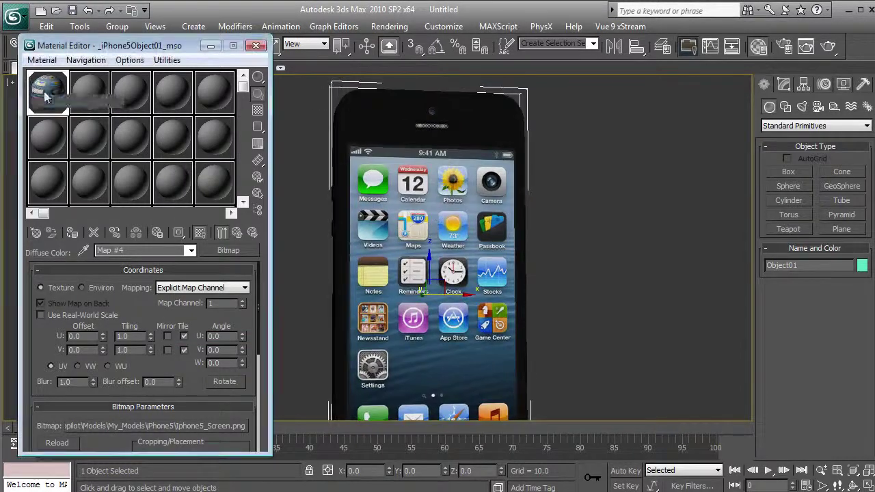
pyautogui.click(236, 234)
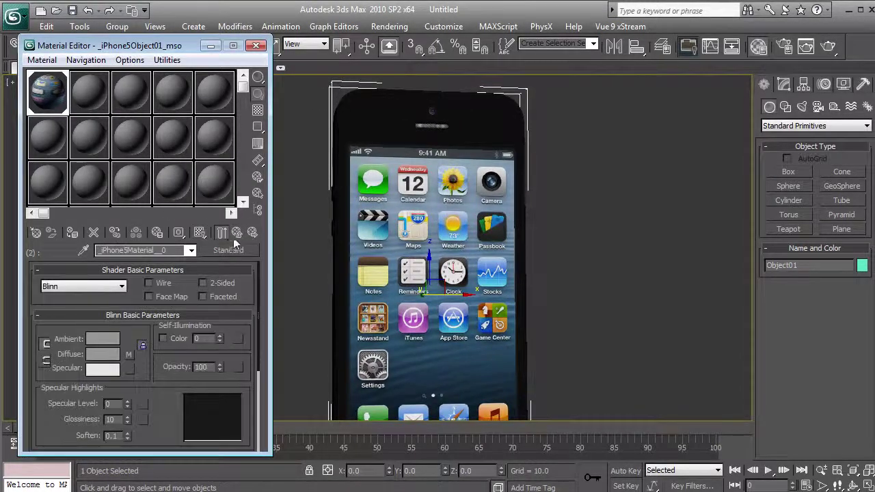
pyautogui.click(241, 235)
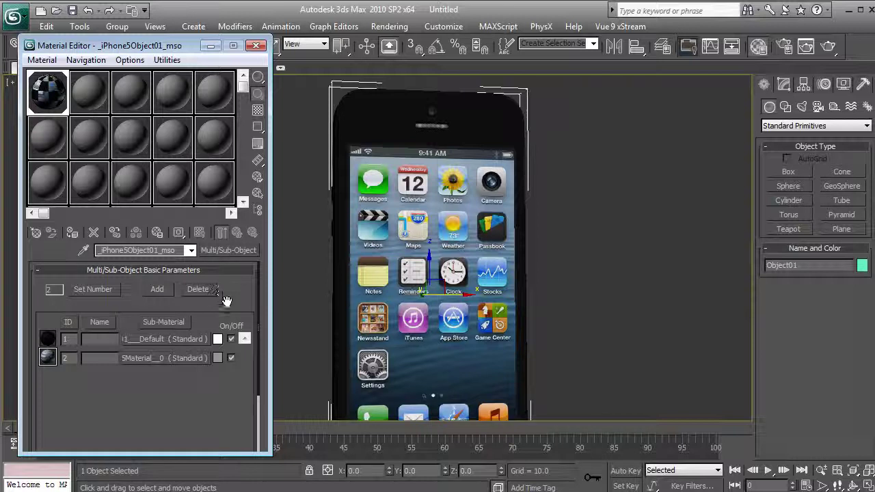
# - Display the phone's mesh edges and select all the screen faces at polygon level
pyautogui.click(412, 145)
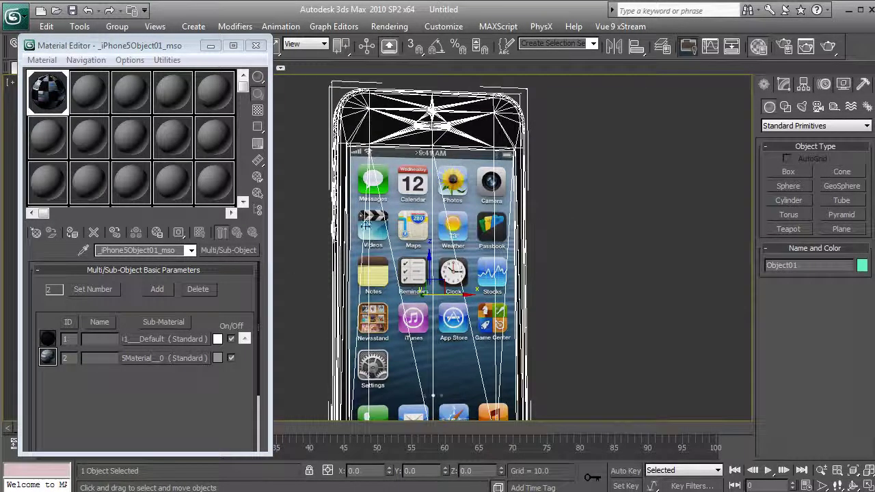
pyautogui.scroll(-4, 402, 255)
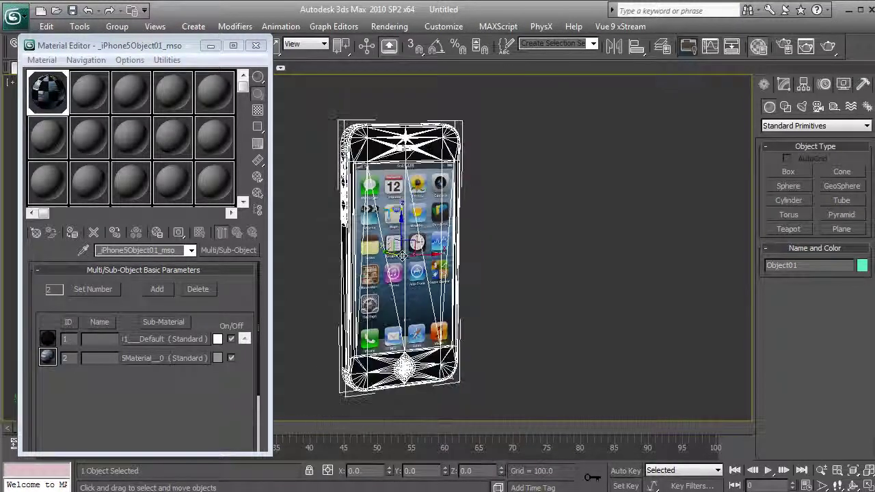
pyautogui.scroll(3, 403, 255)
pyautogui.click(784, 84)
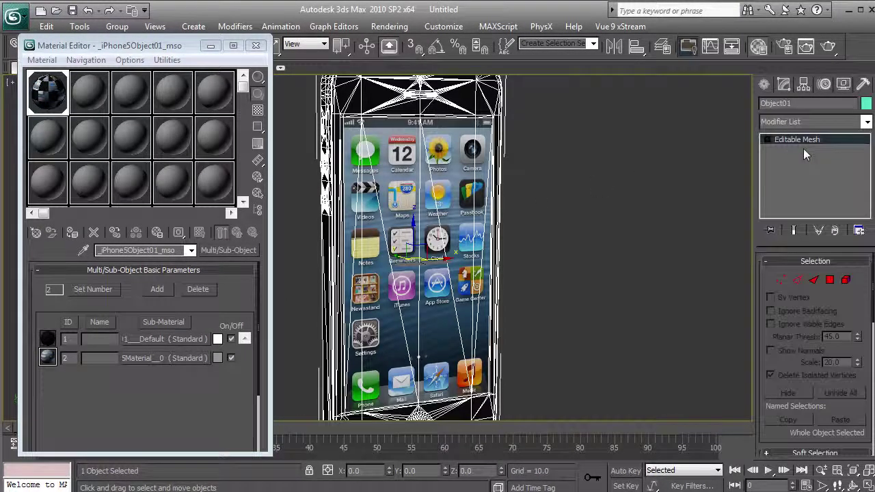
pyautogui.click(830, 280)
pyautogui.click(356, 234)
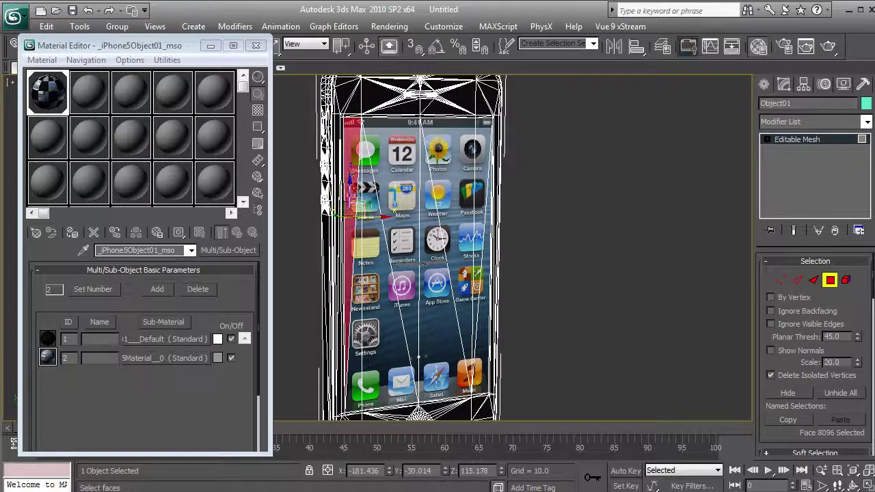
pyautogui.keyDown('ctrl'); pyautogui.click(374, 238); pyautogui.keyUp('ctrl')
pyautogui.keyDown('ctrl'); pyautogui.click(401, 242); pyautogui.keyUp('ctrl')
pyautogui.keyDown('ctrl'); pyautogui.click(432, 246); pyautogui.keyUp('ctrl')
pyautogui.keyDown('ctrl'); pyautogui.click(454, 249); pyautogui.keyUp('ctrl')
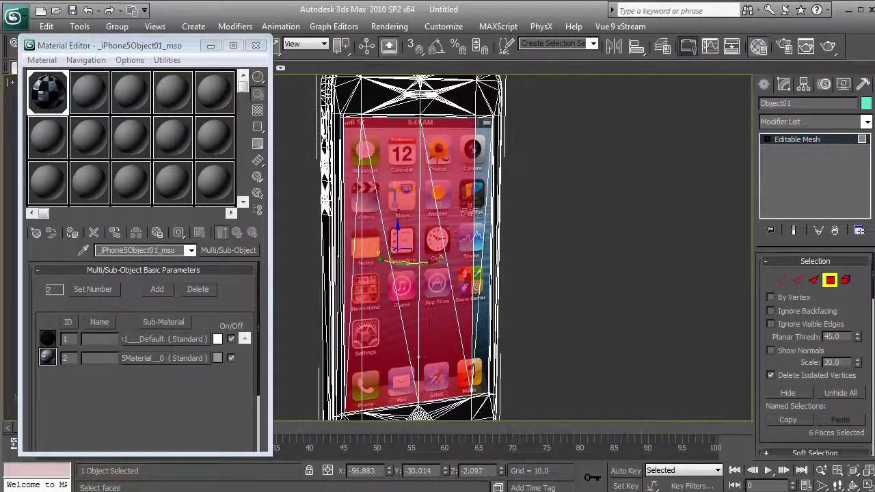
pyautogui.keyDown('ctrl'); pyautogui.click(480, 256); pyautogui.keyUp('ctrl')
pyautogui.keyDown('ctrl'); pyautogui.click(486, 290); pyautogui.keyUp('ctrl')
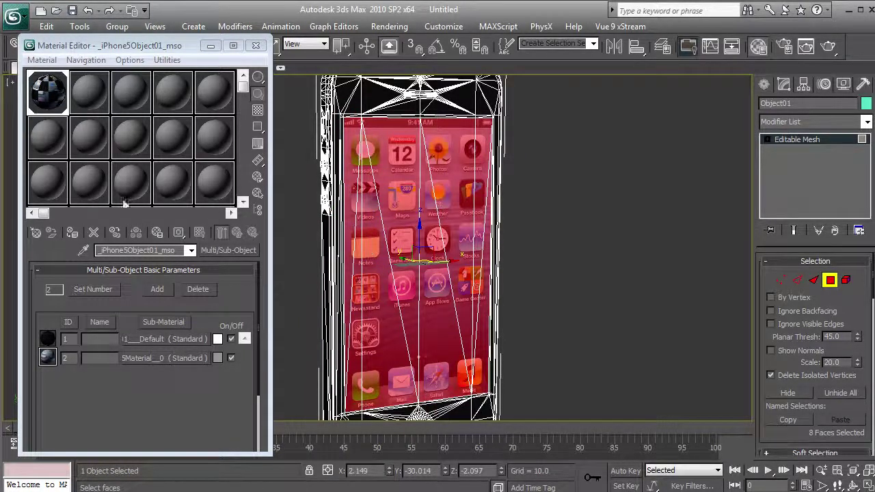
# - Assign the plain second material to the selected screen faces, leave polygon editing and hide the mesh edges
pyautogui.moveTo(98, 98); pyautogui.dragTo(397, 197)
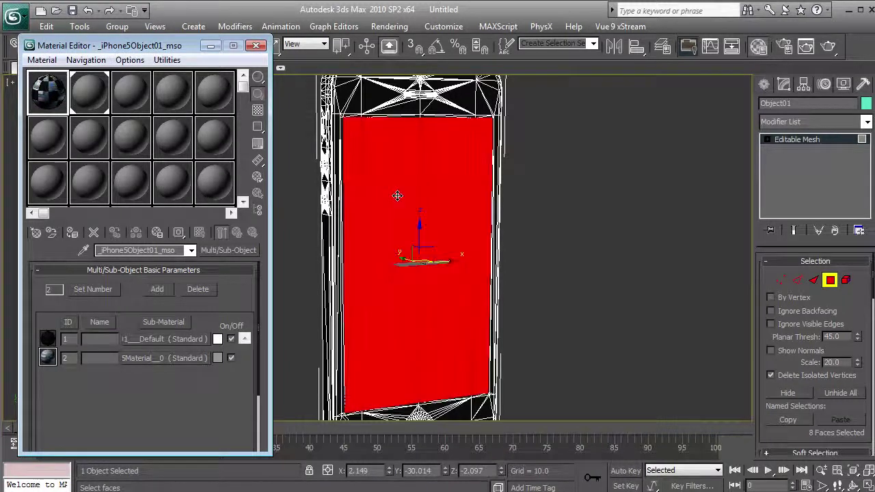
pyautogui.click(830, 281)
pyautogui.click(590, 212)
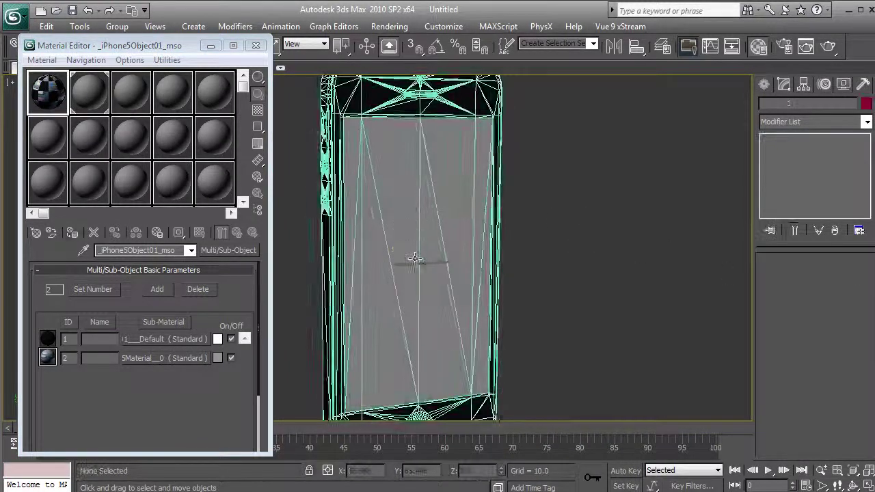
pyautogui.press('F4')
pyautogui.moveTo(398, 258); pyautogui.dragTo(387, 206)
# - Change the linked ambient and diffuse color of the 02 - Default material to a light red
pyautogui.click(90, 96)
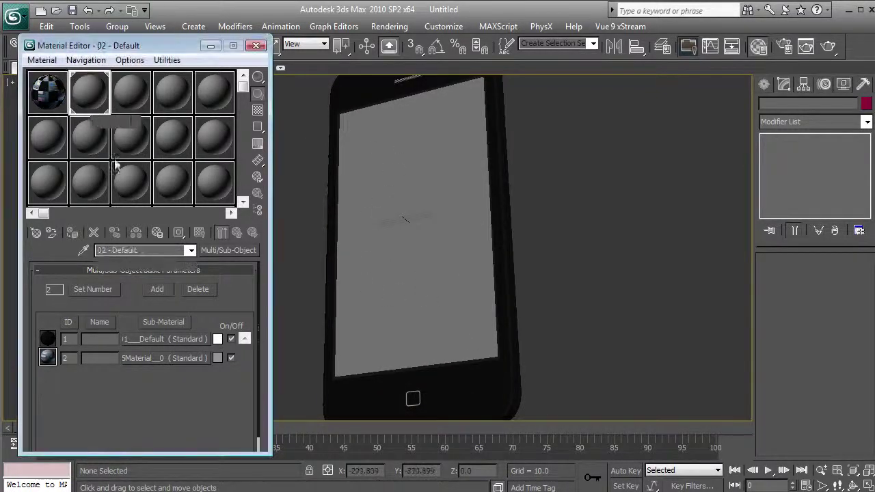
pyautogui.click(48, 91)
pyautogui.click(88, 83)
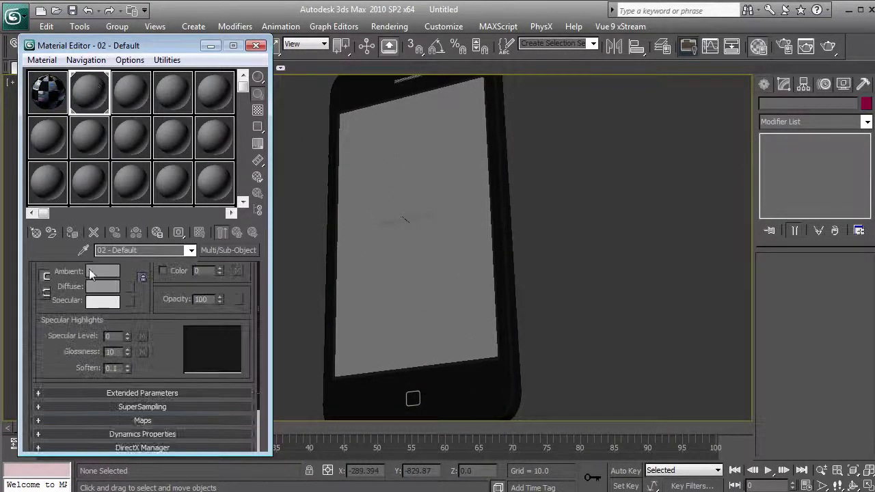
pyautogui.click(101, 306)
pyautogui.click(379, 107)
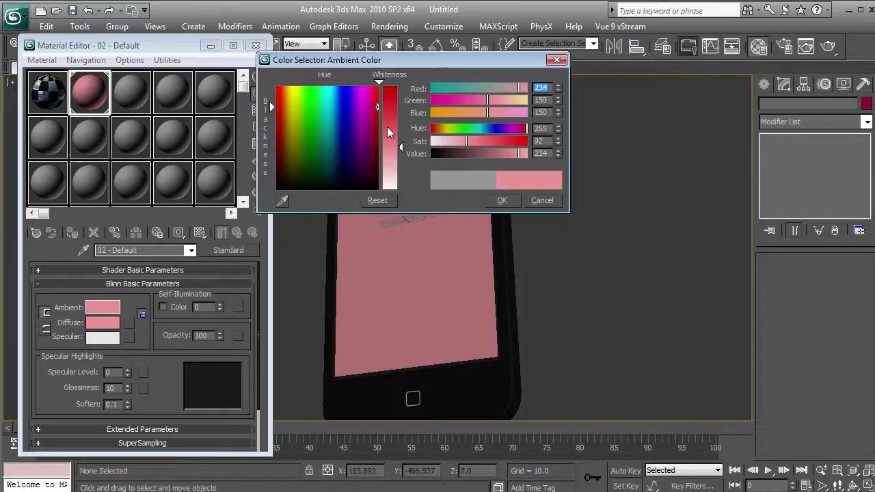
pyautogui.click(388, 128)
pyautogui.click(506, 202)
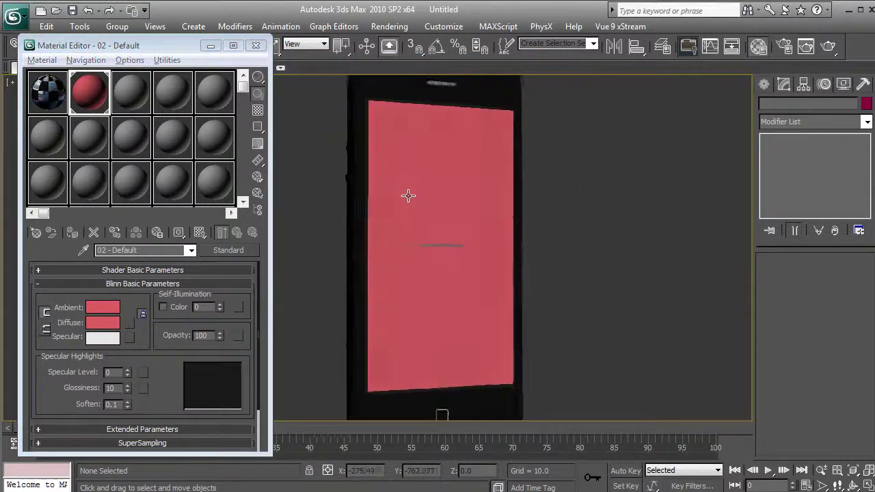
# - Start exporting the phone with gw::OBJ-Exporter into the iPhone5 folder under the name Resave, and cancel the export
pyautogui.click(405, 128)
pyautogui.click(14, 17)
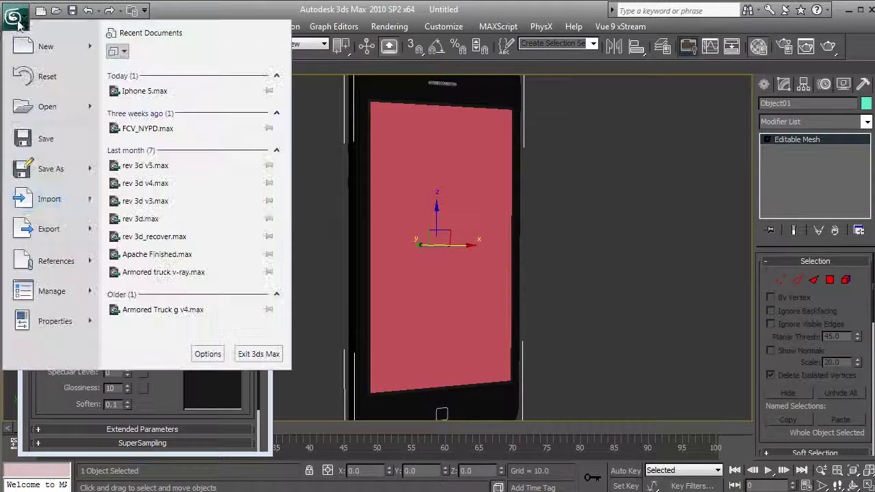
pyautogui.click(57, 231)
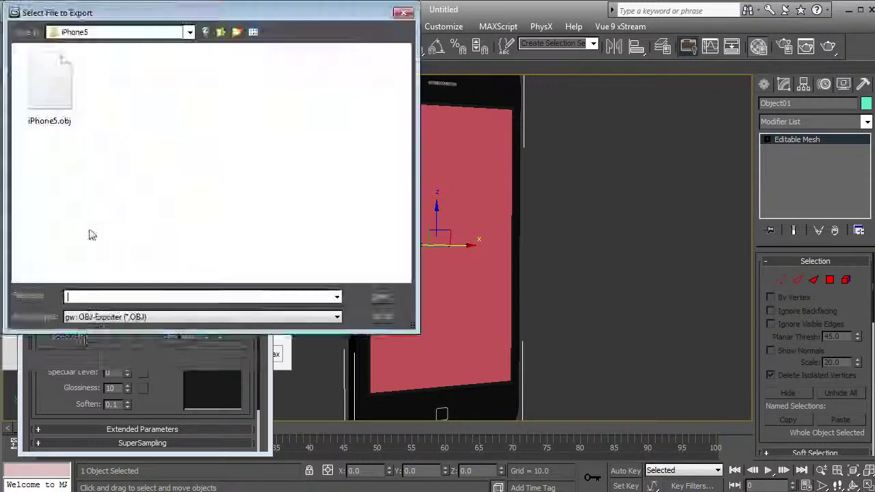
pyautogui.click(103, 317)
pyautogui.click(94, 294)
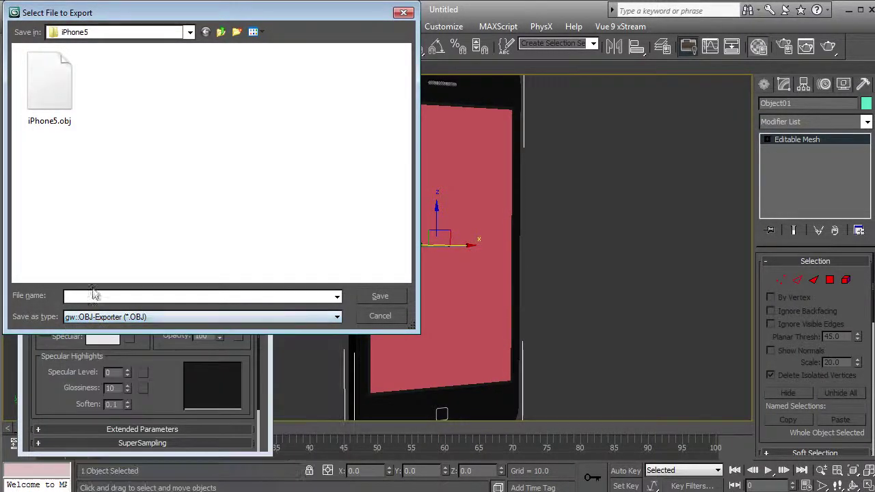
pyautogui.write('Resave')
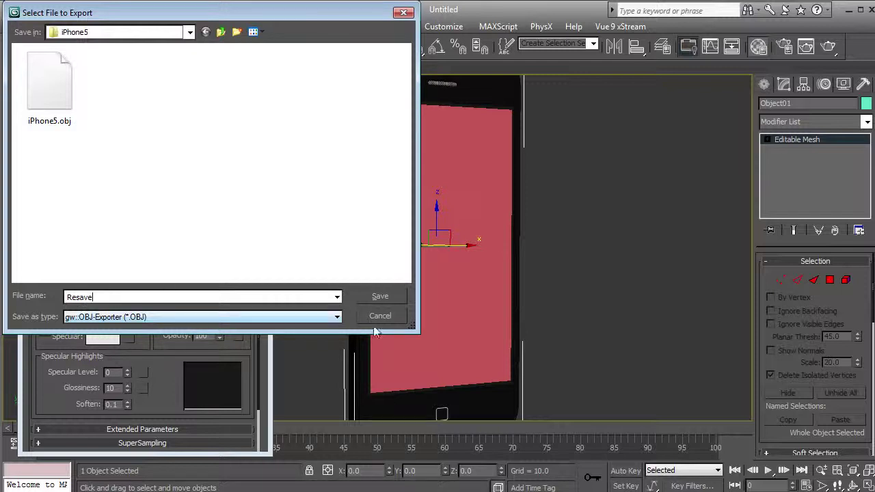
pyautogui.click(376, 319)
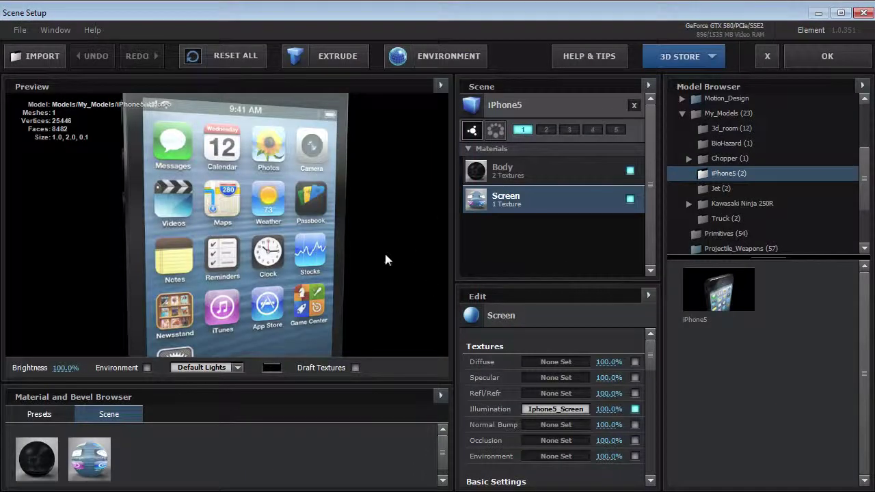
# - Return to Element's Scene Setup and compare the phone's Body and Screen materials against the preview
pyautogui.moveTo(387, 258); pyautogui.dragTo(237, 230)
pyautogui.click(530, 174)
pyautogui.click(517, 199)
pyautogui.click(517, 171)
pyautogui.click(517, 198)
pyautogui.click(518, 171)
pyautogui.click(519, 199)
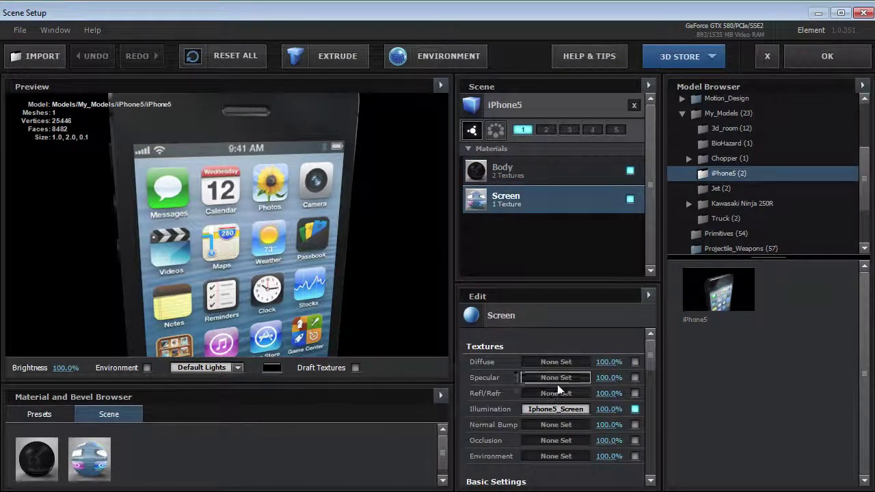
# - Try a different diffuse color in the Screen material's basic settings and inspect the phone in the preview
pyautogui.scroll(-5, 651, 370)
pyautogui.click(560, 354)
pyautogui.moveTo(551, 353); pyautogui.dragTo(581, 317)
pyautogui.click(660, 420)
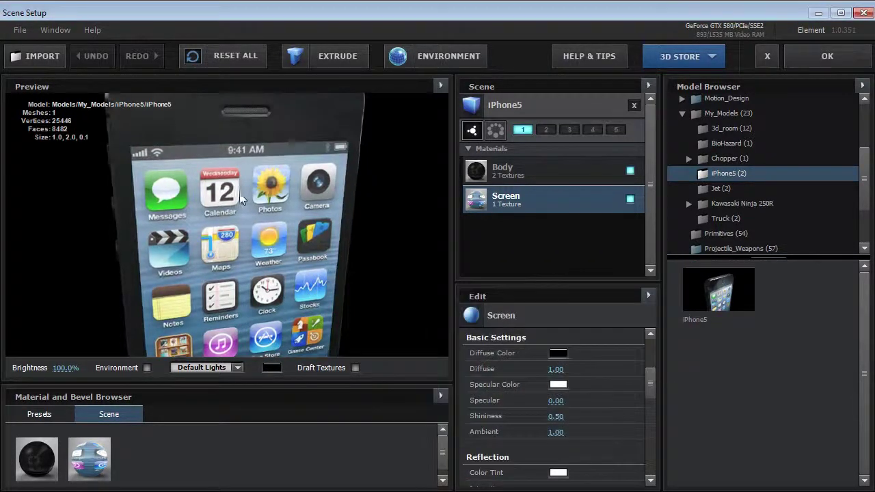
pyautogui.scroll(-2, 239, 193)
pyautogui.moveTo(238, 213); pyautogui.dragTo(230, 197)
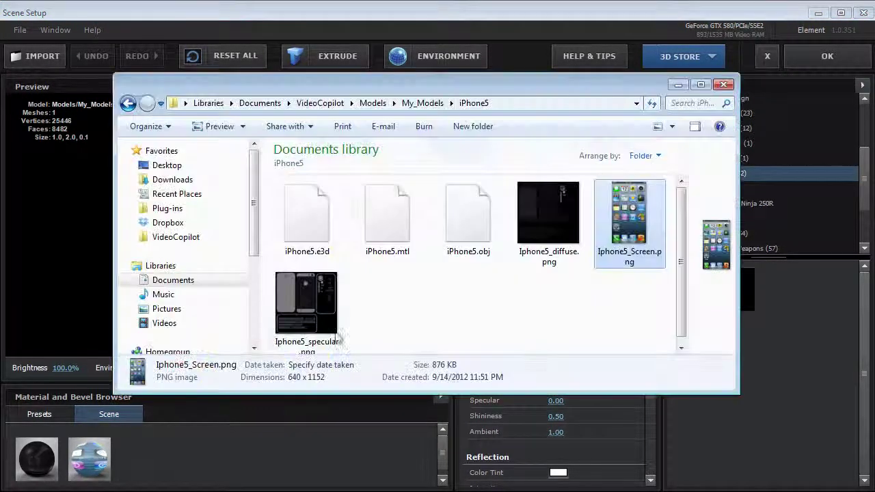
# - View the Iphone5_Screen.png texture at full size, close it, and return from Scene Setup to the composition
pyautogui.doubleClick(628, 221)
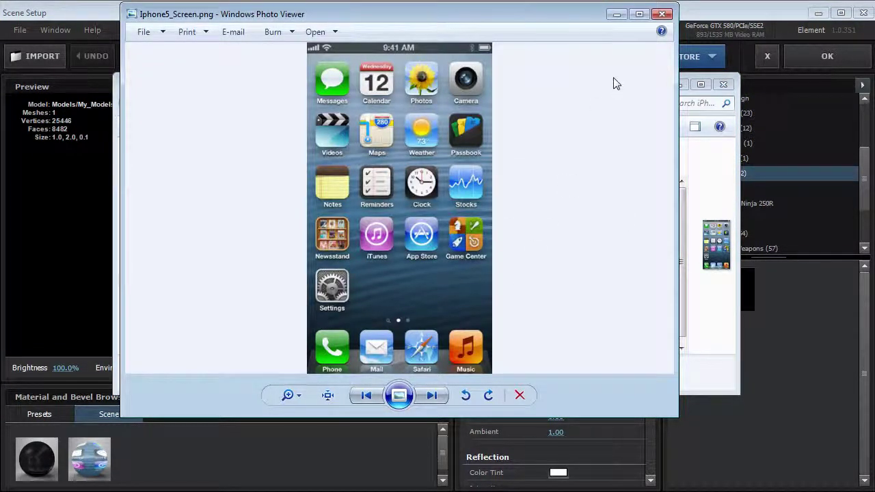
pyautogui.click(662, 12)
pyautogui.click(664, 10)
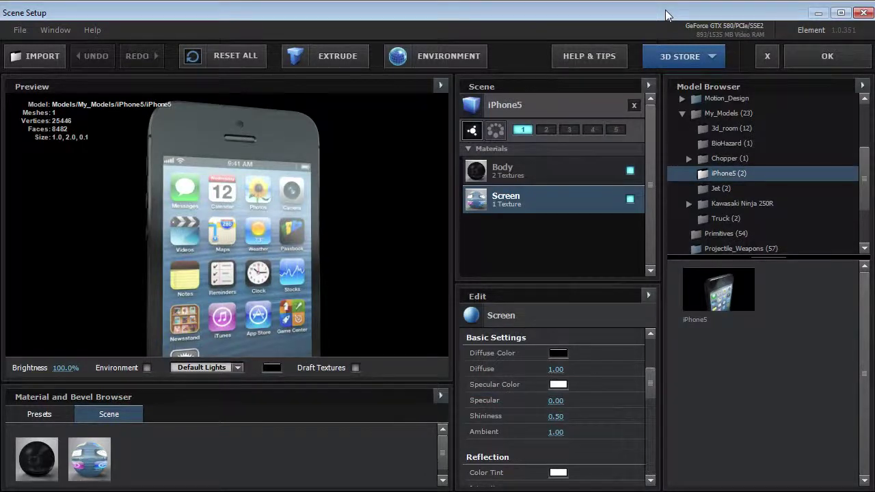
pyautogui.click(824, 56)
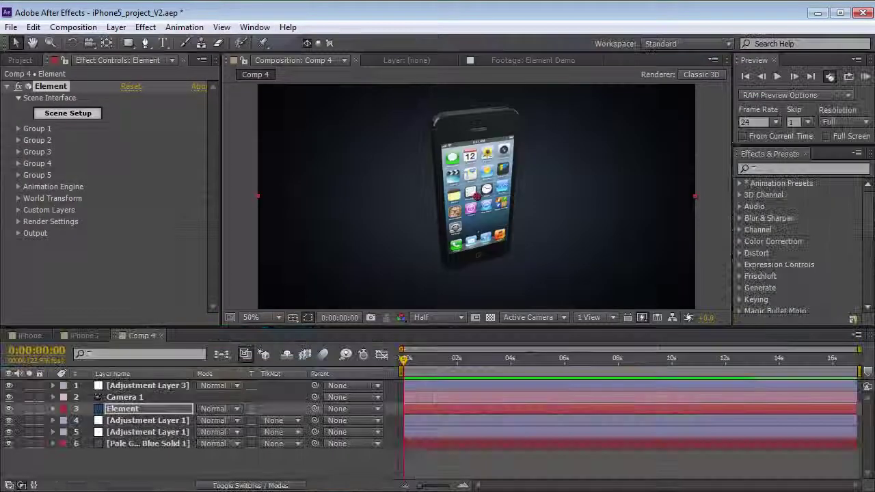
# - Preview the Element Demo footage by scrubbing to about 37 seconds, and return to the Comp 4 view
pyautogui.click(20, 60)
pyautogui.doubleClick(21, 194)
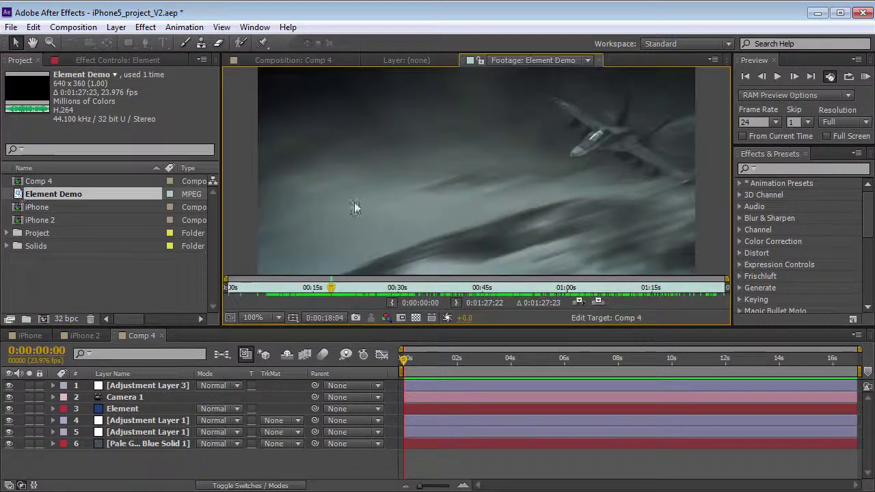
pyautogui.moveTo(311, 293); pyautogui.dragTo(438, 293)
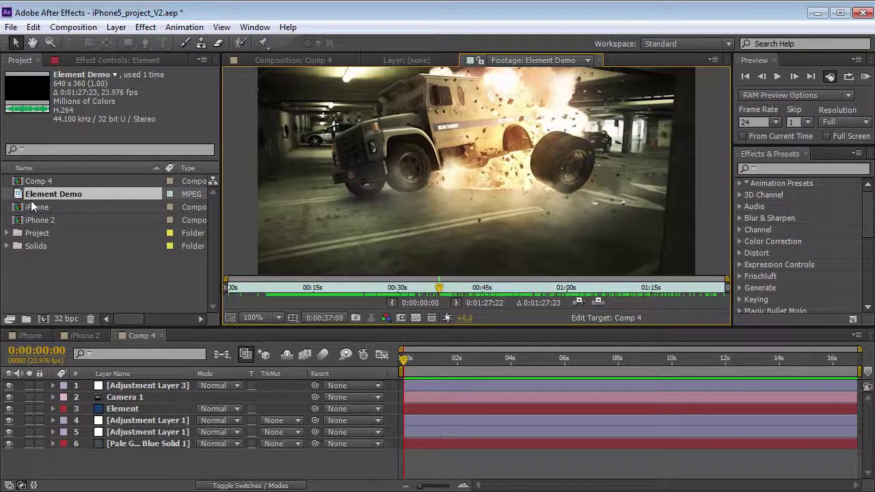
pyautogui.click(294, 60)
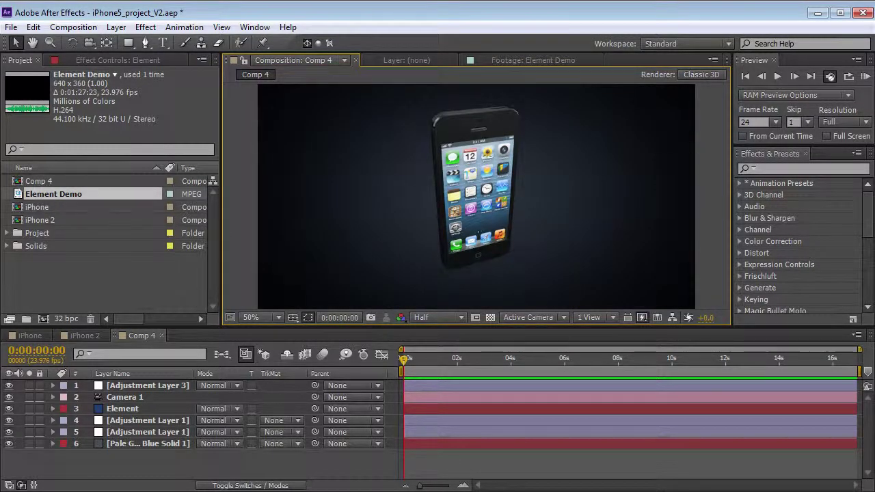
# - Import Iphone5_Screen.png from the iPhone5 folder into the project and place it at the bottom of Comp 4's layer stack
pyautogui.hotkey('alt', 'Tab')
pyautogui.click(537, 305)
pyautogui.click(628, 228)
pyautogui.moveTo(632, 210); pyautogui.dragTo(56, 285)
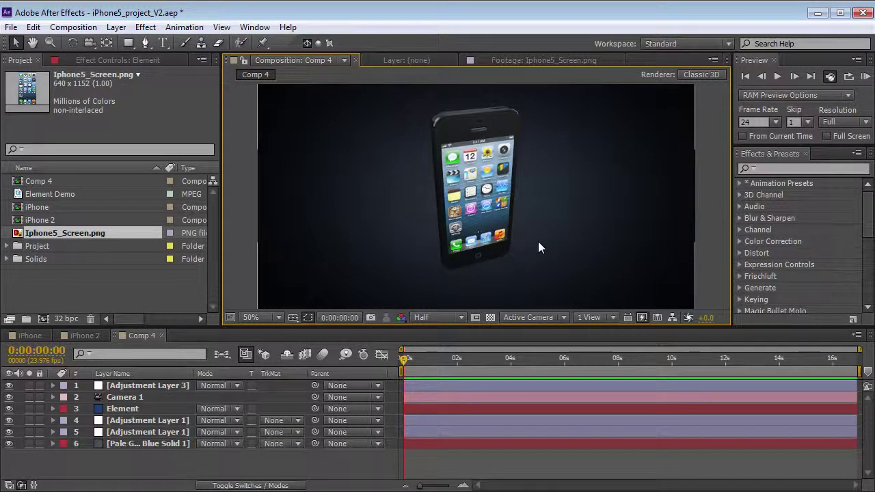
pyautogui.moveTo(65, 233); pyautogui.dragTo(137, 455)
# - Assign the Iphone5_Screen.png layer to Layer 1 of Element's Custom Texture Maps
pyautogui.click(124, 408)
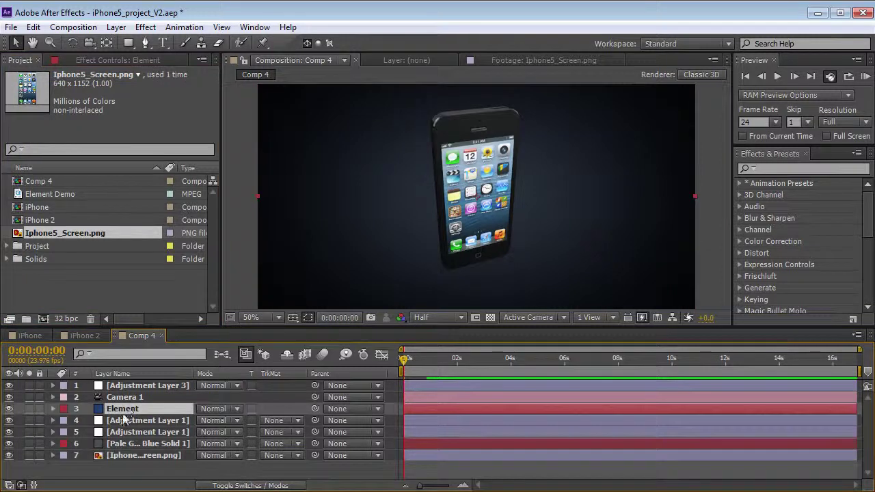
pyautogui.click(85, 59)
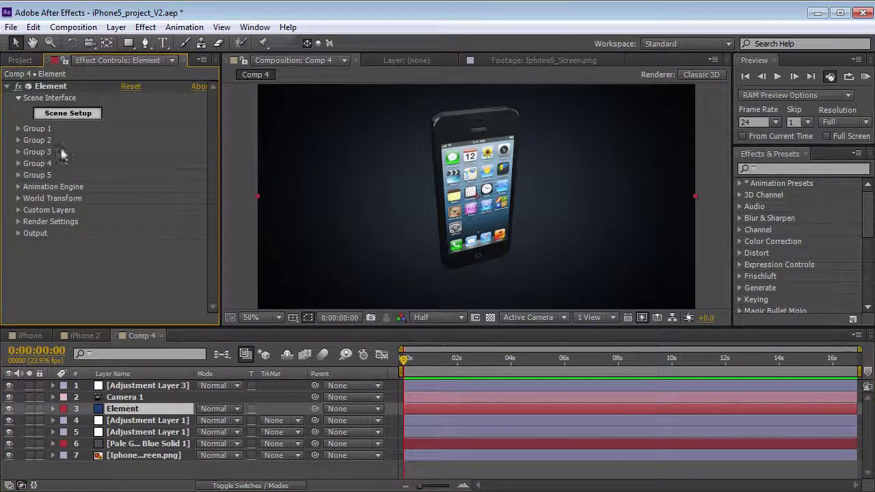
pyautogui.click(19, 211)
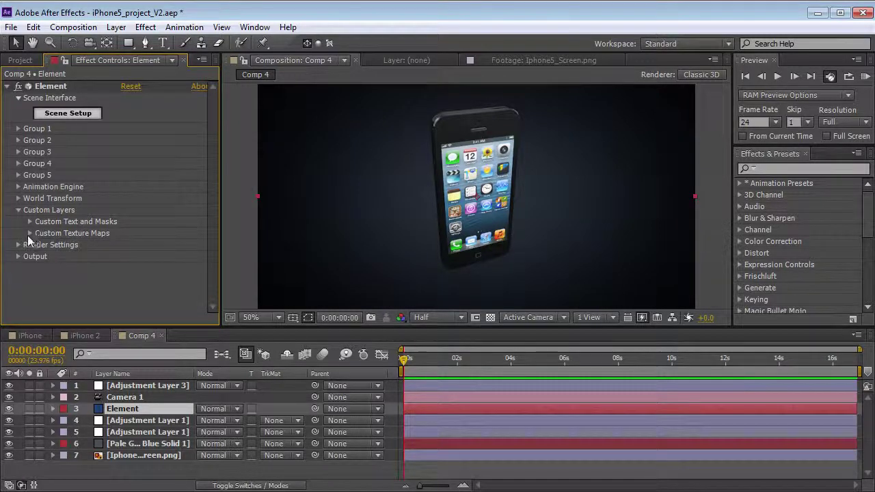
pyautogui.click(29, 233)
pyautogui.click(154, 214)
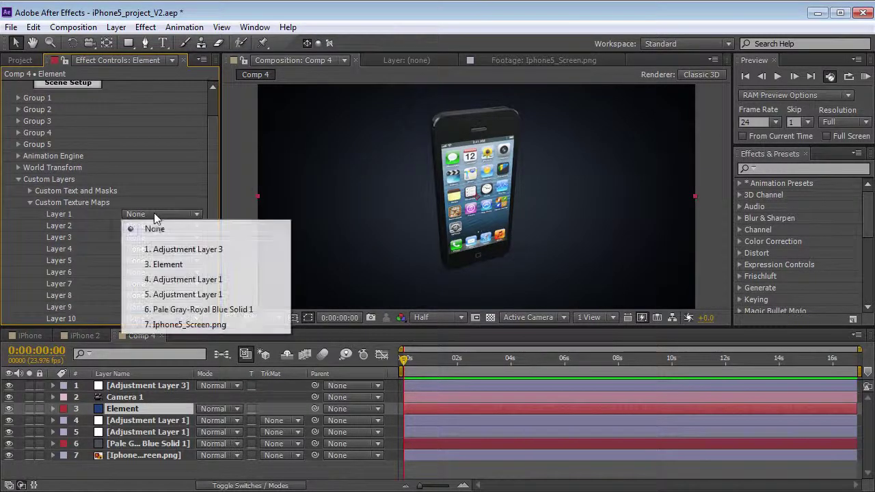
pyautogui.click(188, 326)
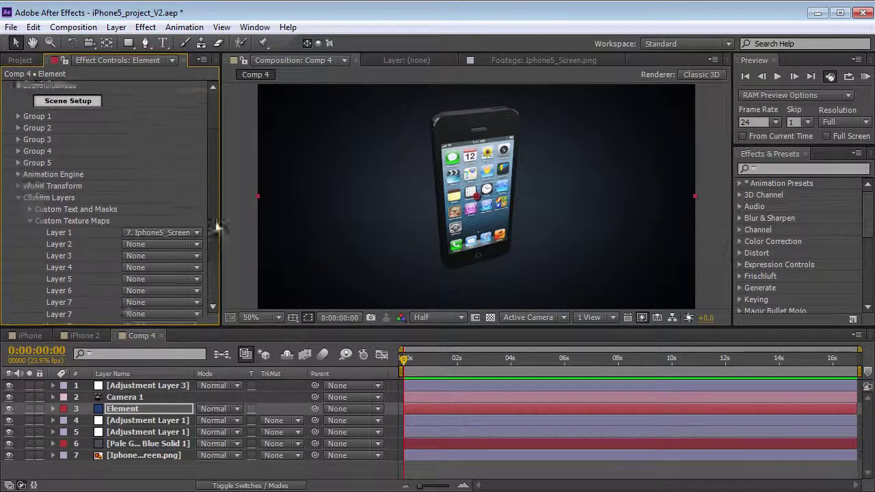
# - Solo the Iphone5_Screen.png layer and pre-compose it, leaving all attributes in Comp 4
pyautogui.click(136, 456)
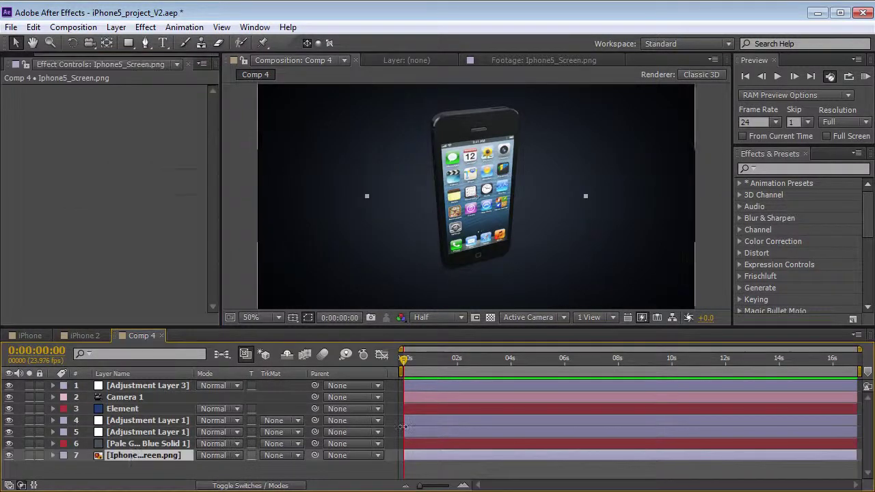
pyautogui.click(29, 456)
pyautogui.scroll(-1, 512, 244)
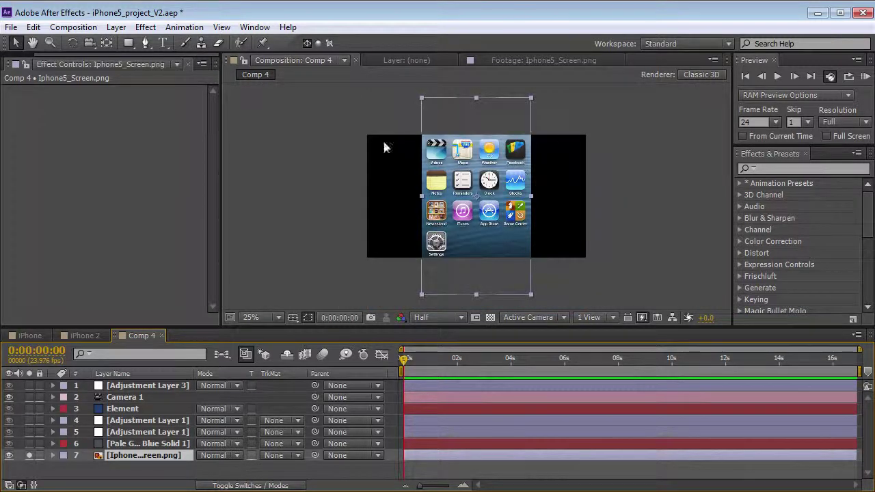
pyautogui.click(115, 27)
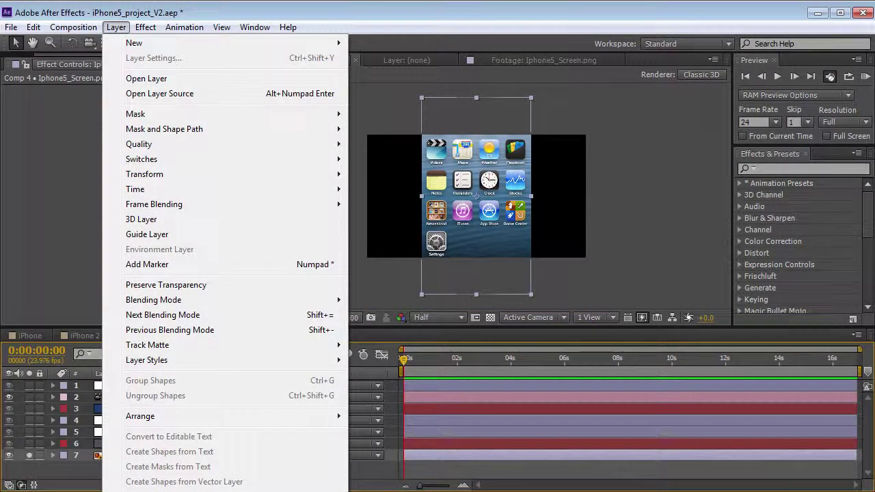
pyautogui.hotkey('ctrl', 'shift', 'c')
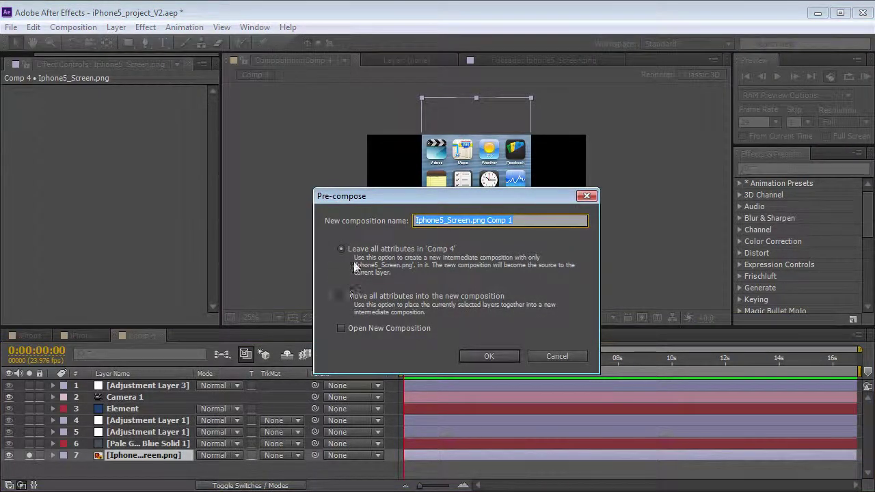
pyautogui.click(471, 356)
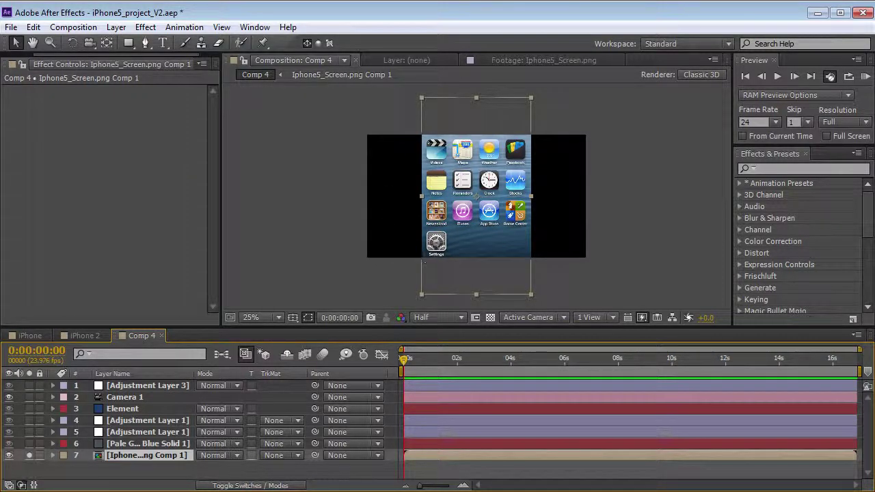
# - Open Iphone5_Screen.png Comp 1 and add the Element Demo footage above the screen image
pyautogui.doubleClick(100, 457)
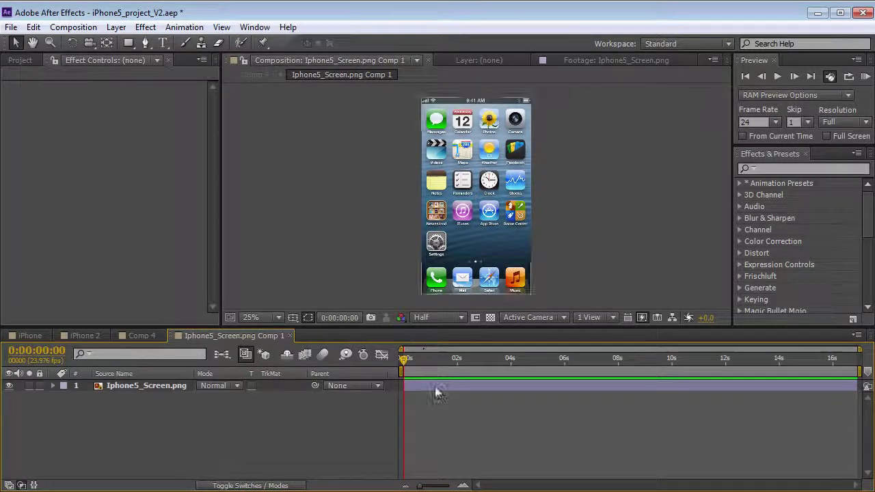
pyautogui.click(583, 371)
pyautogui.press('Home')
pyautogui.press('`')
pyautogui.press('`')
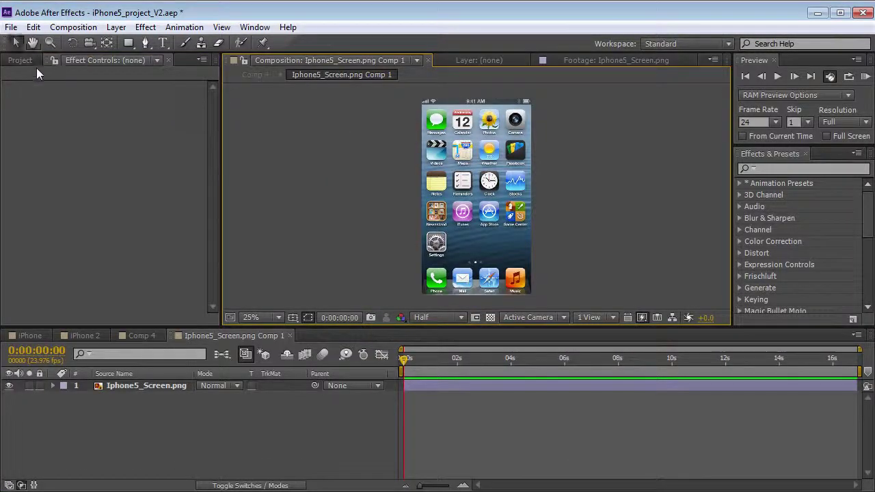
pyautogui.click(20, 60)
pyautogui.click(36, 195)
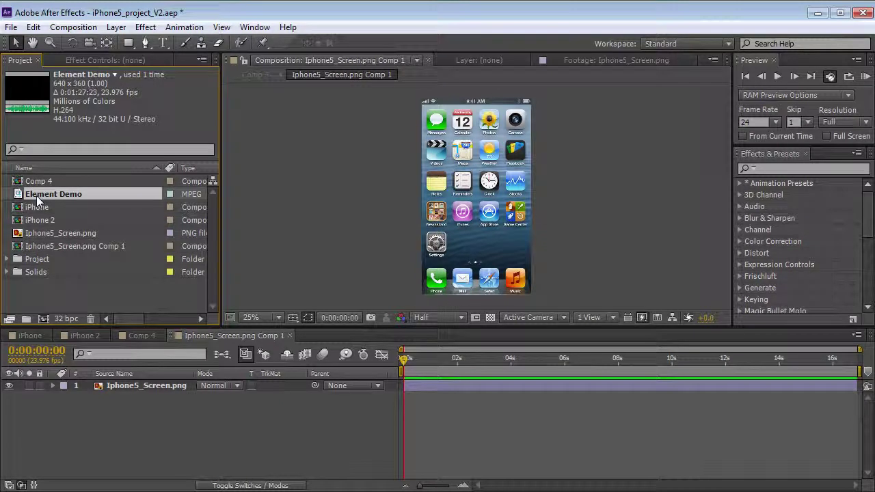
pyautogui.moveTo(17, 198); pyautogui.dragTo(489, 388)
# - Rotate Element Demo to portrait, scale it to fill the phone-screen composition, and shift its footage earlier in time
pyautogui.press('w')
pyautogui.moveTo(514, 209); pyautogui.dragTo(536, 296)
pyautogui.press('v')
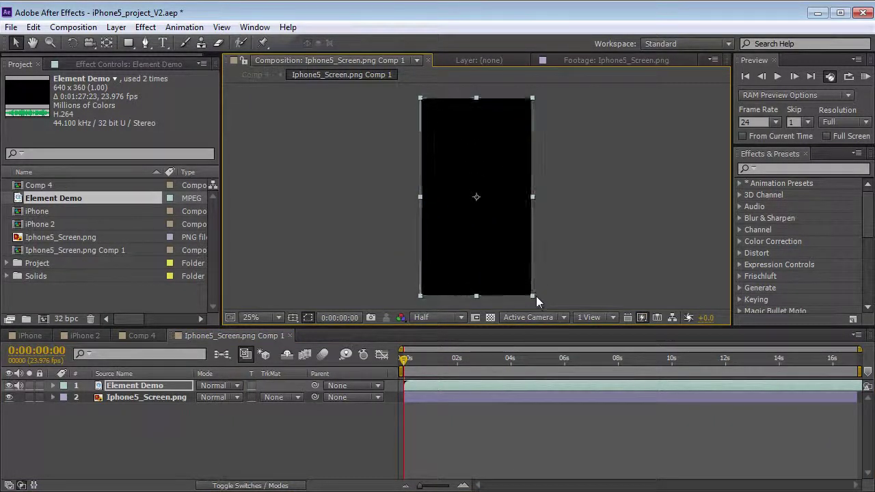
pyautogui.moveTo(727, 388); pyautogui.dragTo(266, 388)
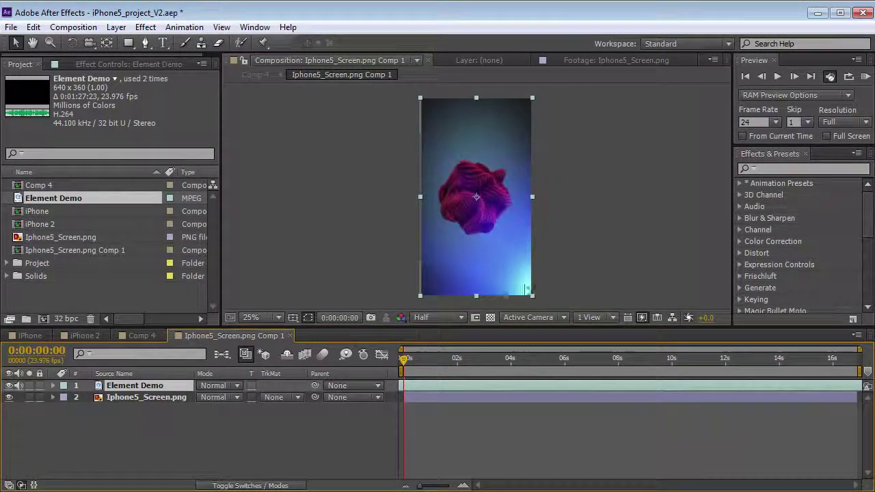
# - Unsolo and hide the pre-composed screen layer in Comp 4, and open the Element layer's Scene Setup
pyautogui.click(140, 337)
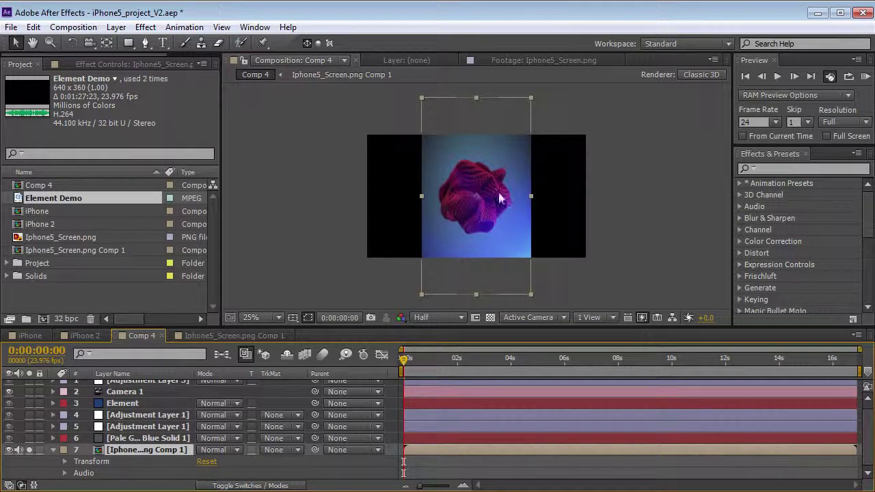
pyautogui.click(9, 450)
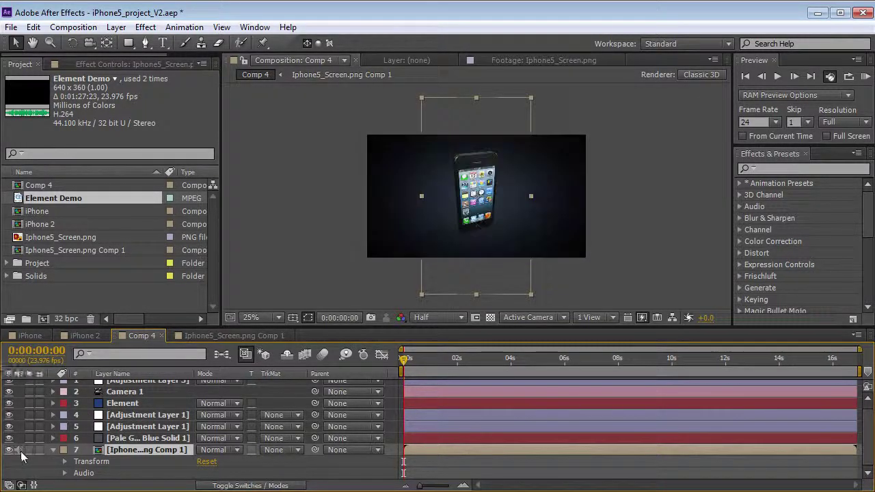
pyautogui.click(122, 403)
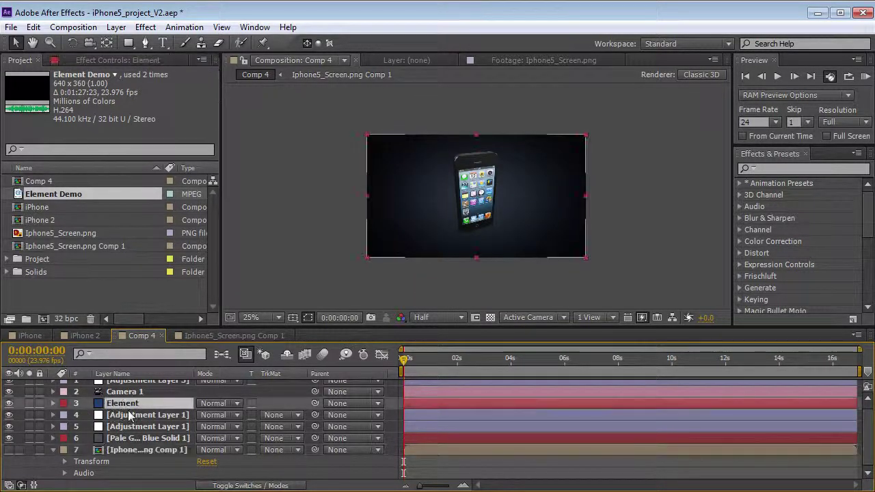
pyautogui.click(87, 62)
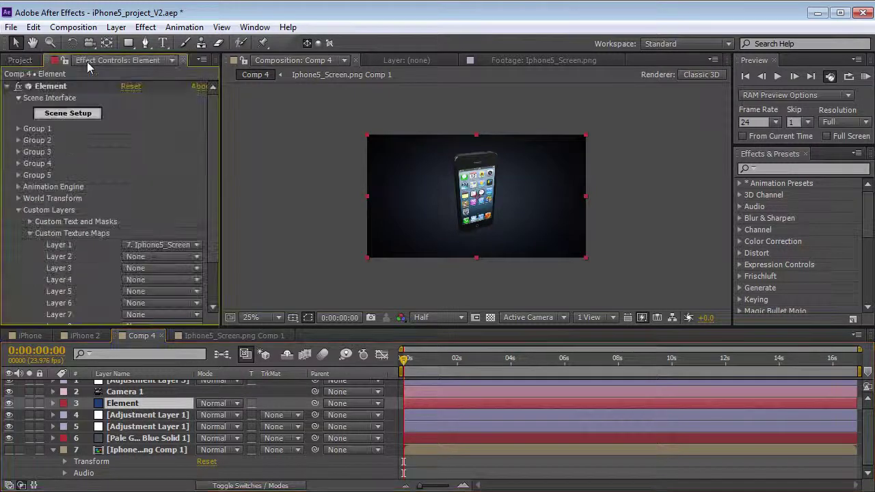
pyautogui.click(76, 114)
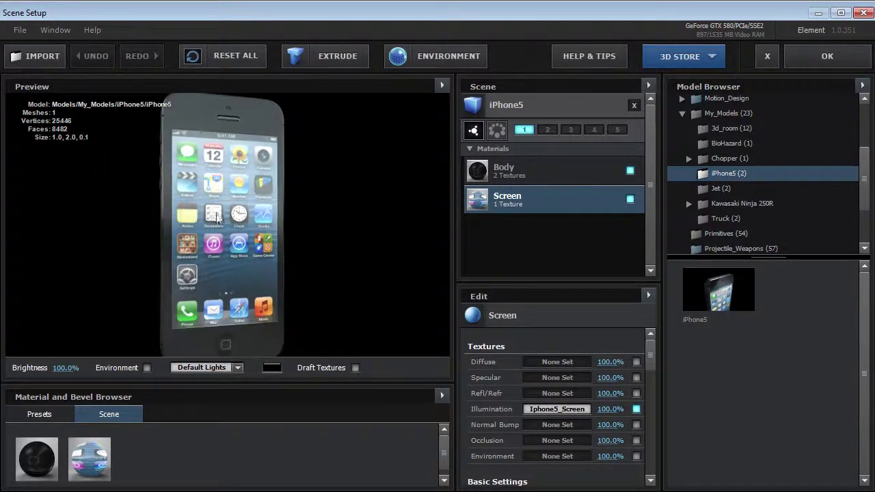
# - Try a preview brightness of 0% and set it back to 100%
pyautogui.click(72, 368)
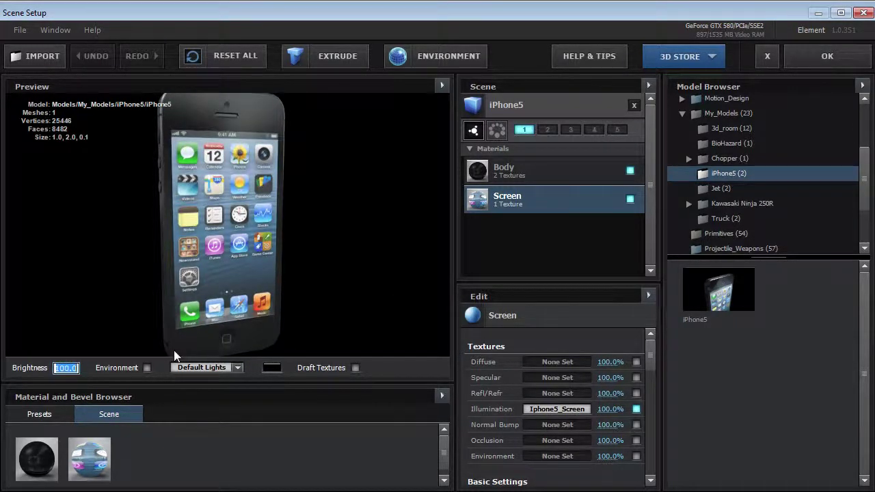
pyautogui.write('0')
pyautogui.press('Return')
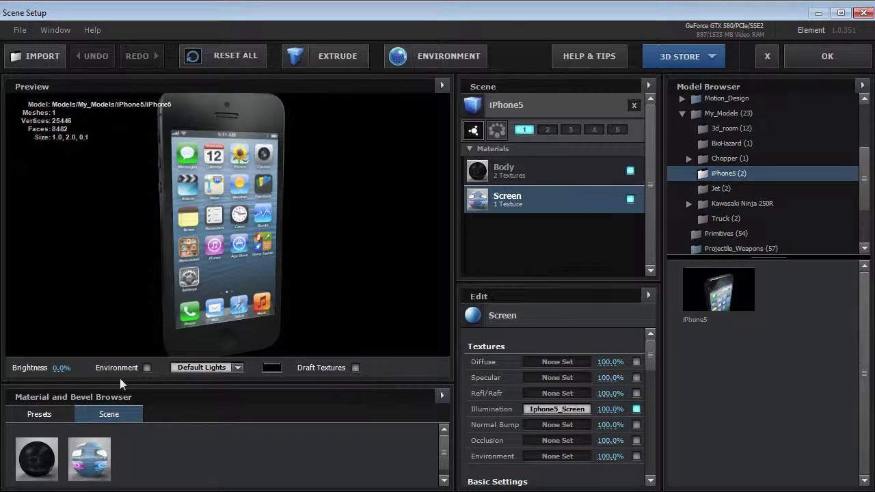
pyautogui.click(64, 373)
pyautogui.write('100')
pyautogui.press('Return')
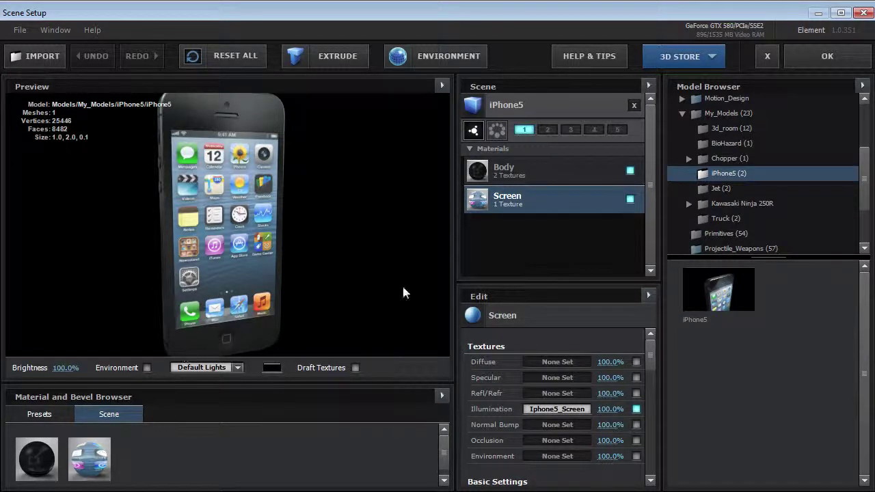
# - Set the Screen material's Illumination texture to Custom Layer 1 and inspect the phone in the preview
pyautogui.click(551, 408)
pyautogui.moveTo(548, 309); pyautogui.dragTo(505, 176)
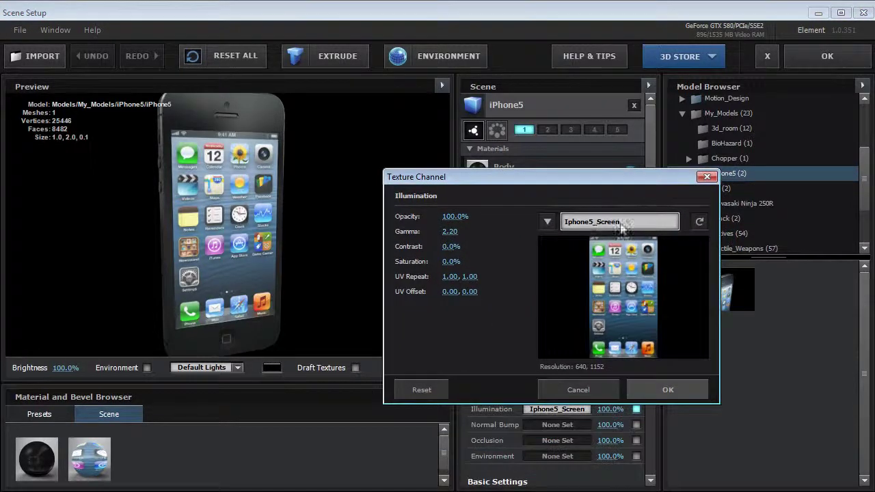
pyautogui.click(547, 223)
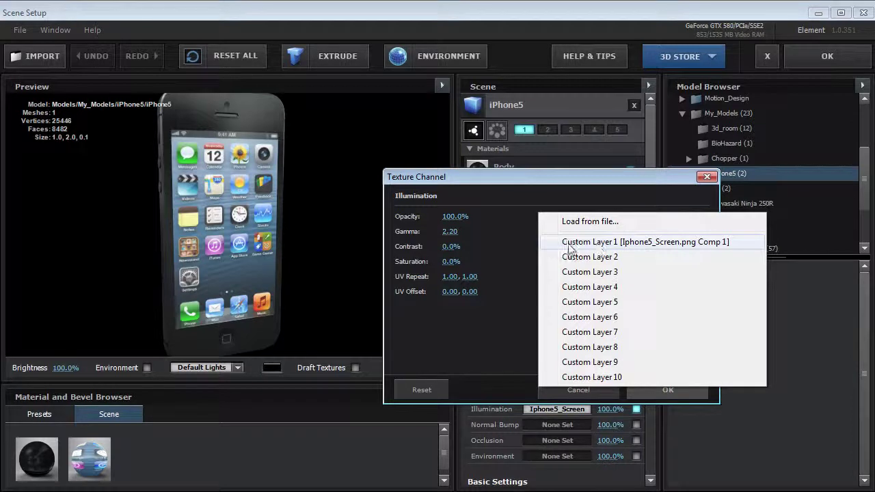
pyautogui.click(622, 247)
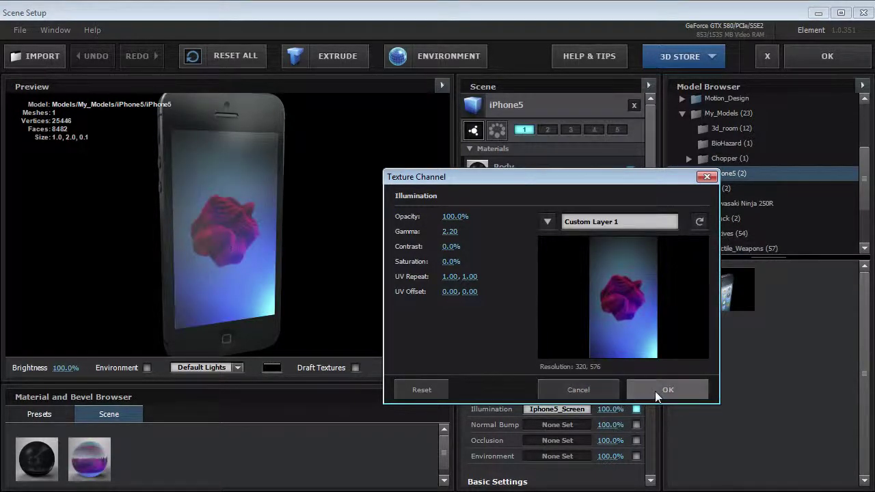
pyautogui.click(655, 391)
pyautogui.moveTo(197, 219); pyautogui.dragTo(266, 217)
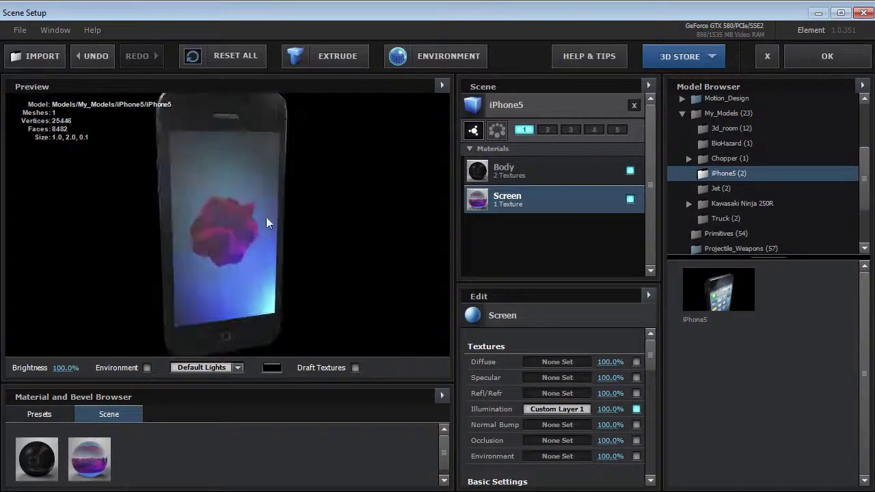
pyautogui.moveTo(276, 140); pyautogui.dragTo(255, 222)
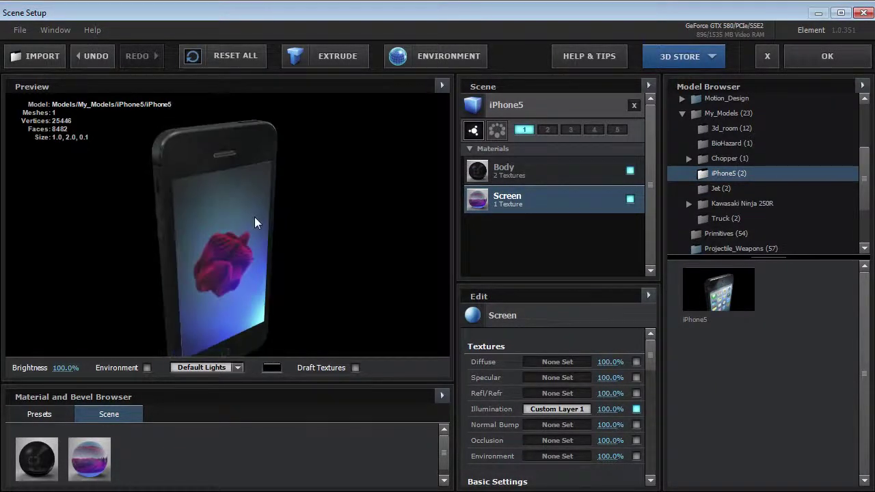
# - Set the scene's environment map to Studio, check the reflections on the phone, and accept the Scene Setup
pyautogui.click(428, 59)
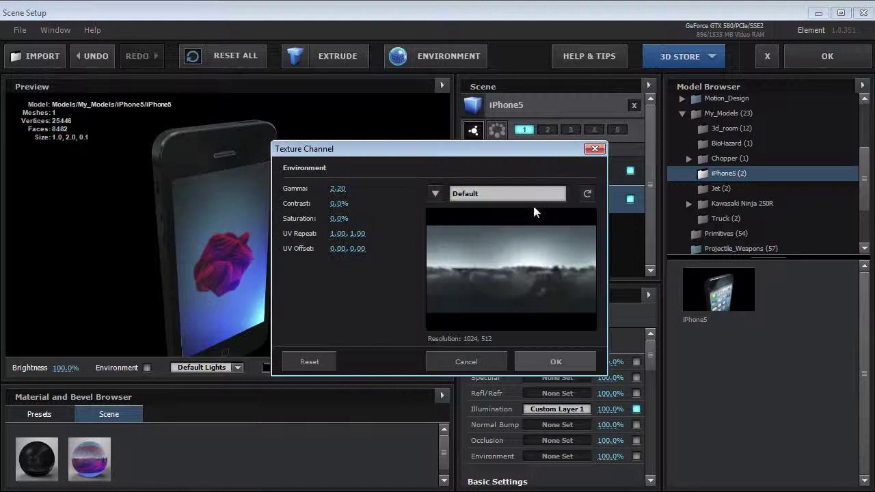
pyautogui.click(435, 194)
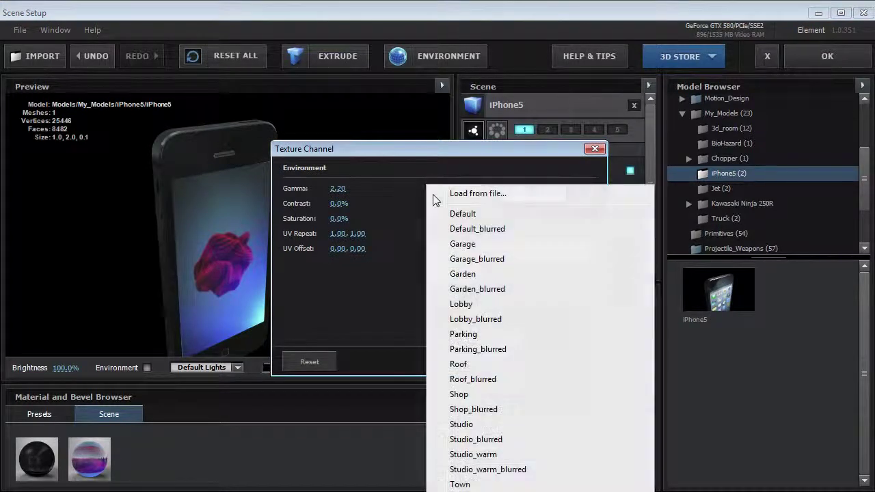
pyautogui.click(482, 426)
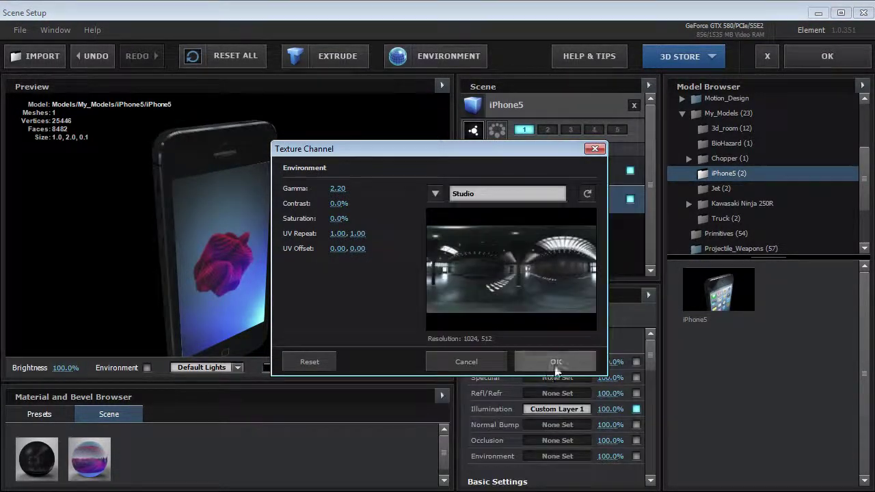
pyautogui.click(555, 362)
pyautogui.moveTo(173, 234); pyautogui.dragTo(266, 138)
pyautogui.moveTo(158, 135); pyautogui.dragTo(204, 266)
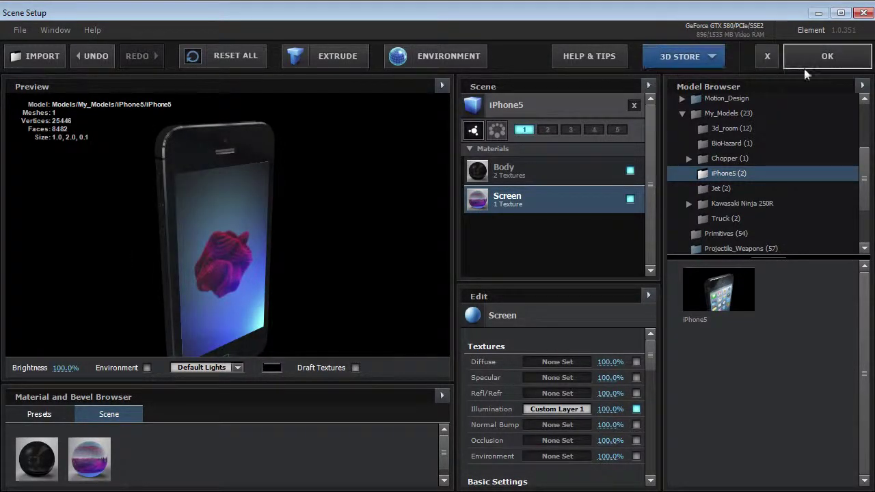
pyautogui.click(811, 60)
# - Enable keyframes for Camera 1's Point of Interest and Position at the start of Comp 4
pyautogui.moveTo(418, 371); pyautogui.dragTo(500, 370)
pyautogui.click(123, 393)
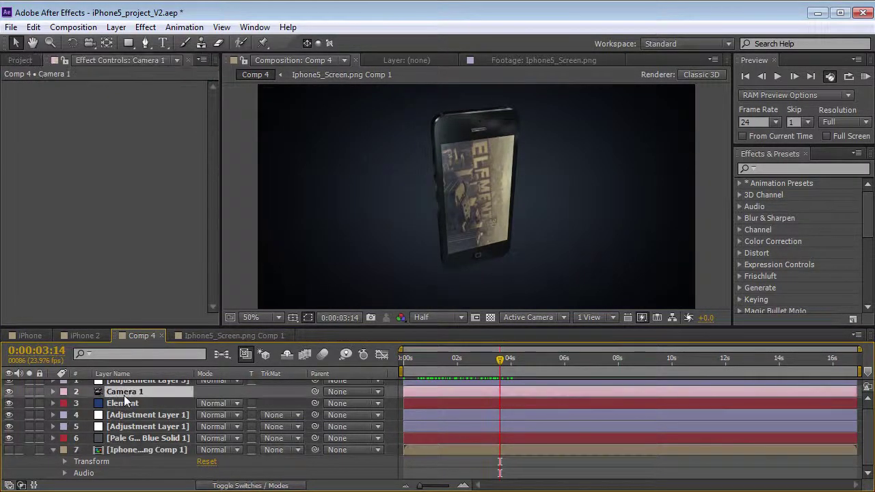
pyautogui.press('a')
pyautogui.hotkey('shift', 'p')
pyautogui.click(87, 403)
pyautogui.click(88, 415)
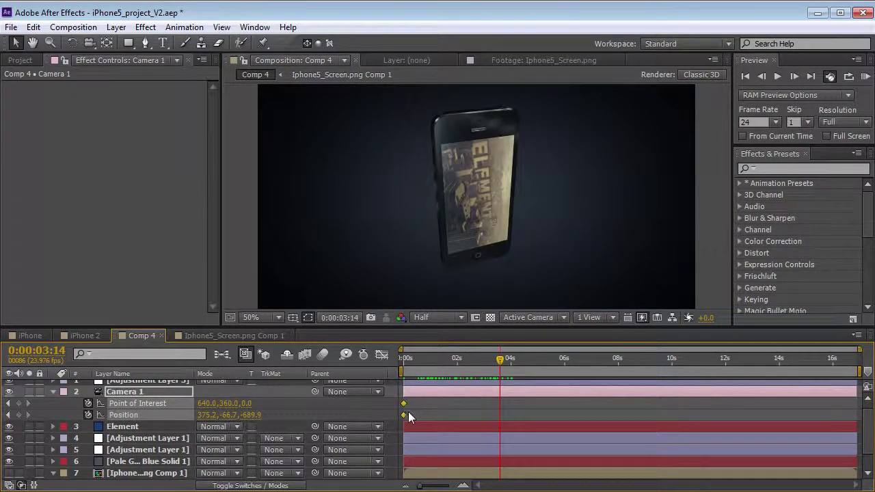
# - Orbit Camera 1 at 0:00:04:05 to key a second position around the phone, and preview the move
pyautogui.moveTo(490, 370); pyautogui.dragTo(516, 370)
pyautogui.press('c')
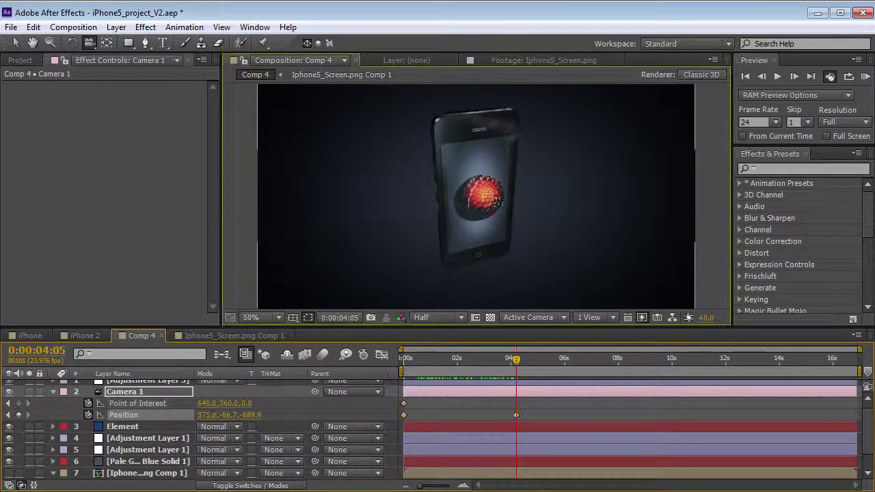
pyautogui.moveTo(482, 191); pyautogui.dragTo(465, 195)
pyautogui.press('v')
pyautogui.moveTo(516, 358); pyautogui.dragTo(444, 372)
pyautogui.press('KP_0')
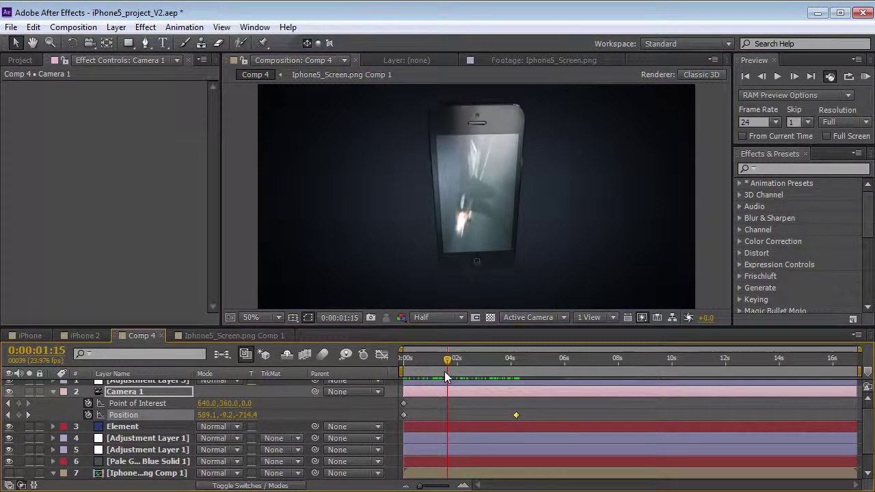
# - Open the Rotation settings in Group 1's Particle Look on the Element layer and test turning the phone
pyautogui.click(126, 423)
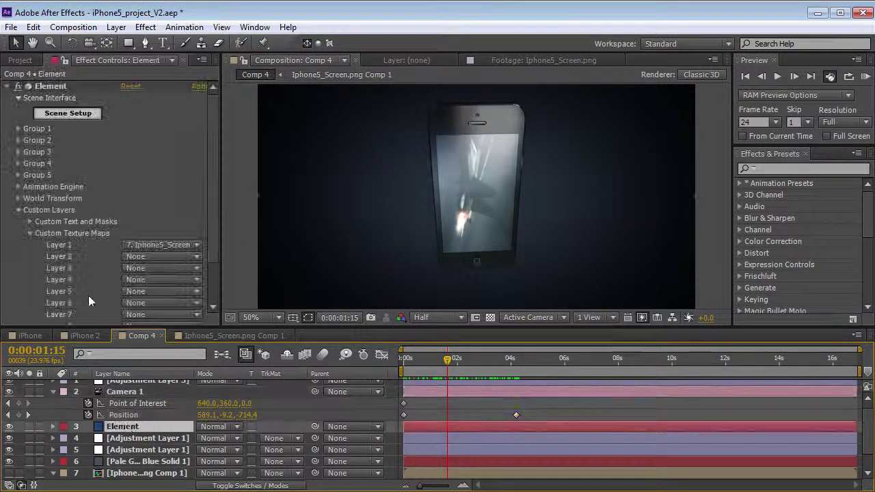
pyautogui.click(19, 130)
pyautogui.click(29, 152)
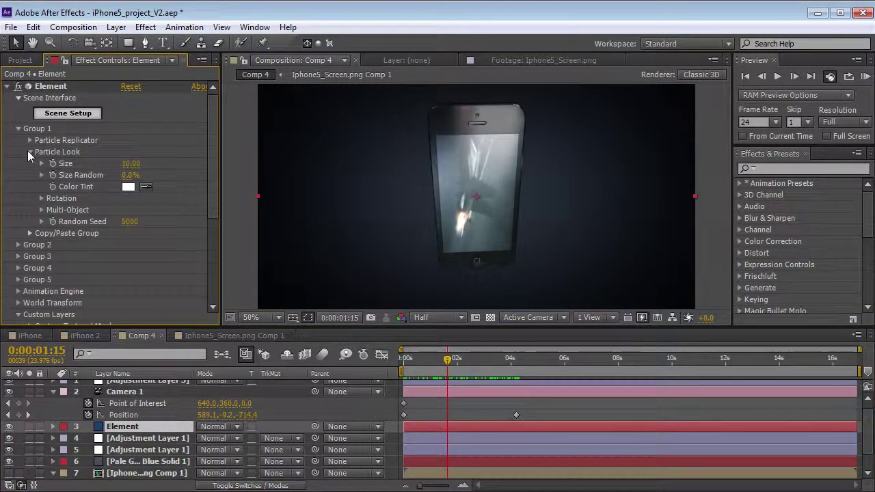
pyautogui.click(42, 198)
pyautogui.moveTo(134, 171); pyautogui.dragTo(125, 205)
pyautogui.hotkey('ctrl', 'z')
pyautogui.moveTo(144, 234)
pyautogui.mouseDown()
pyautogui.moveTo(190, 231)
pyautogui.moveTo(145, 237)
pyautogui.mouseUp()
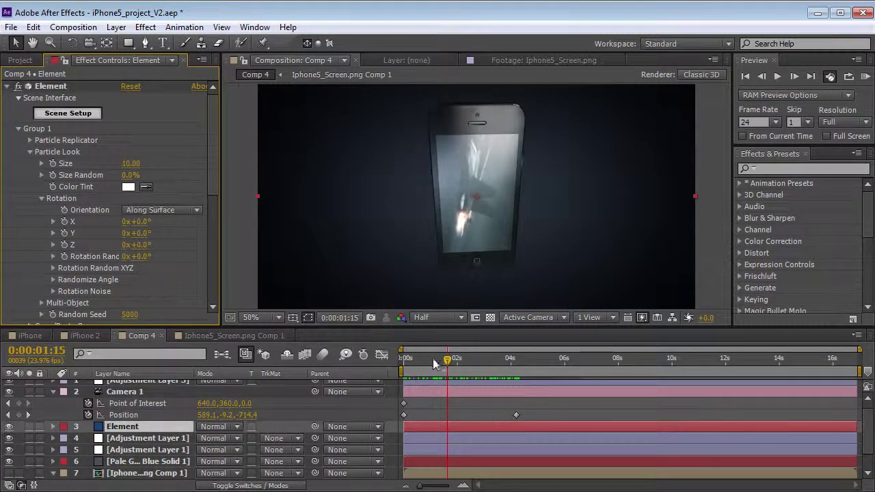
# - Key the phone's Y rotation at 0° at 0:00:01:02 and at one full revolution (1x+0.0°) at 0:00:01:18
pyautogui.click(433, 363)
pyautogui.click(64, 233)
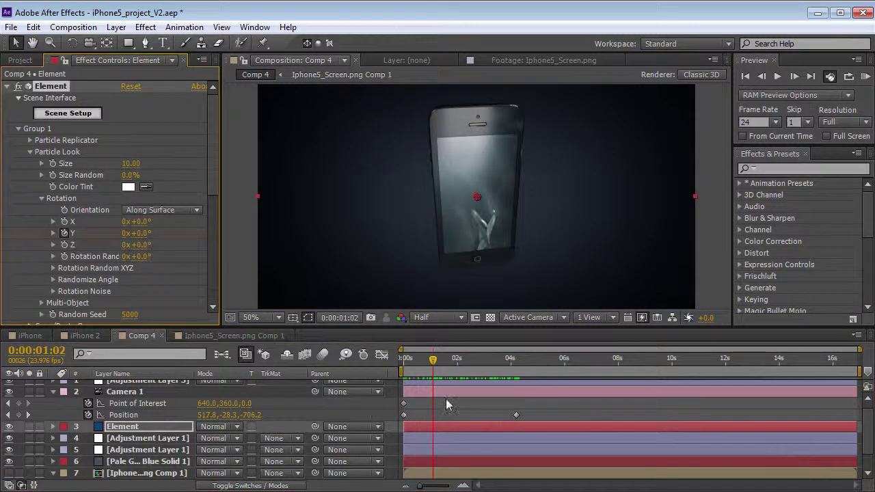
pyautogui.moveTo(438, 362); pyautogui.dragTo(455, 361)
pyautogui.press('u')
pyautogui.moveTo(451, 451); pyautogui.dragTo(450, 362)
pyautogui.moveTo(140, 233); pyautogui.dragTo(147, 240)
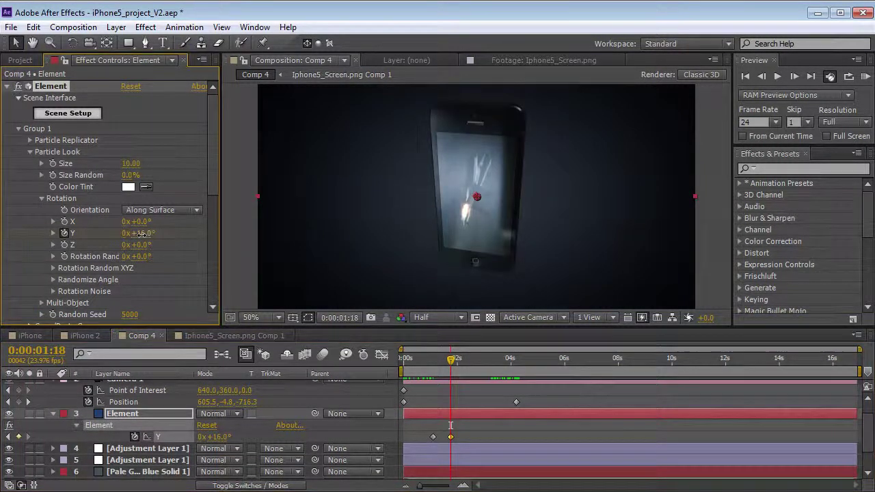
pyautogui.write('0')
pyautogui.press('Return')
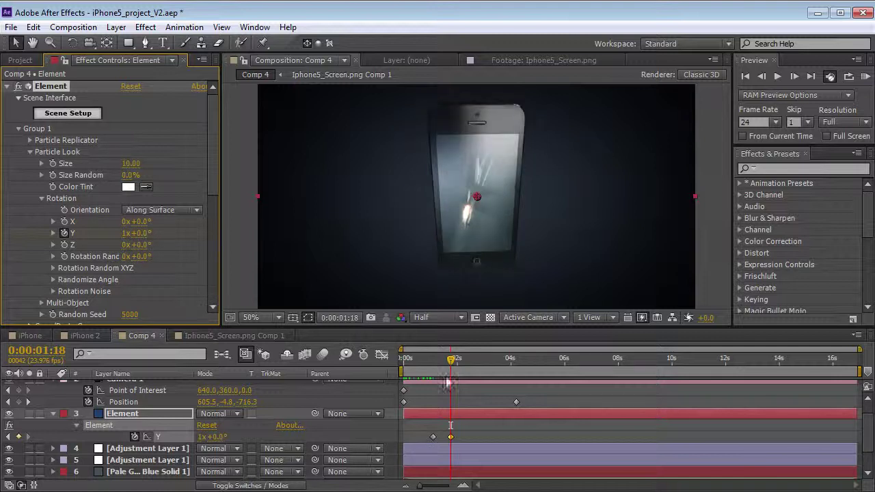
# - Apply Easy Ease to both Y rotation keyframes and scrub through the spin
pyautogui.moveTo(429, 364); pyautogui.dragTo(455, 361)
pyautogui.moveTo(463, 433); pyautogui.dragTo(427, 440)
pyautogui.press('F9')
pyautogui.moveTo(454, 361)
pyautogui.mouseDown()
pyautogui.moveTo(416, 372)
pyautogui.moveTo(441, 368)
pyautogui.mouseUp()
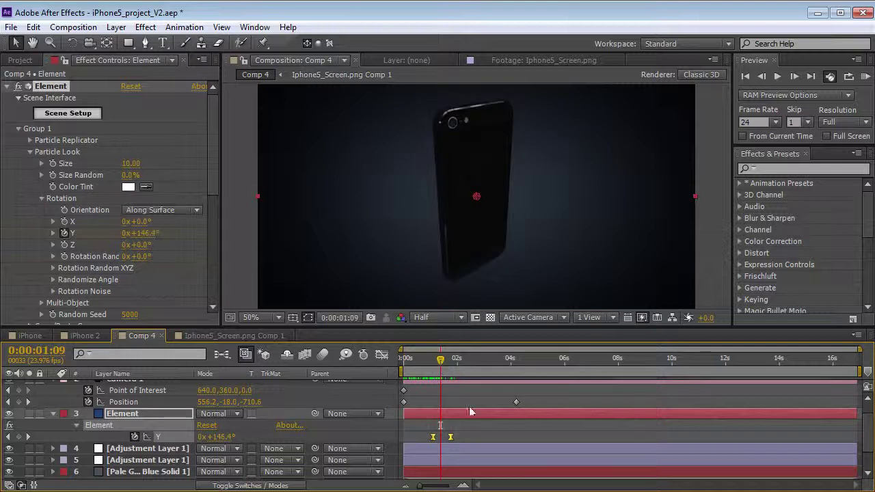
# - In the phone-screen composition, split Element Demo at 0:00:01:09 and slip the second part's footage to a different shot
pyautogui.scroll(-1, 471, 411)
pyautogui.doubleClick(139, 450)
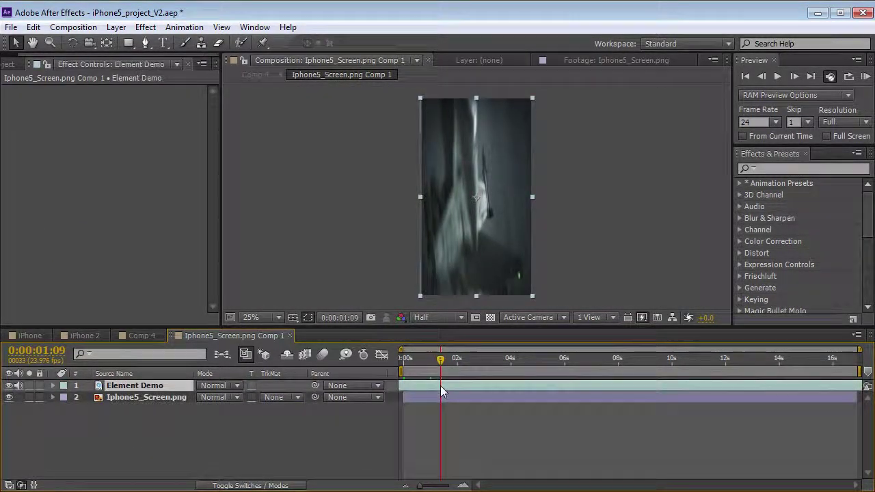
pyautogui.click(33, 28)
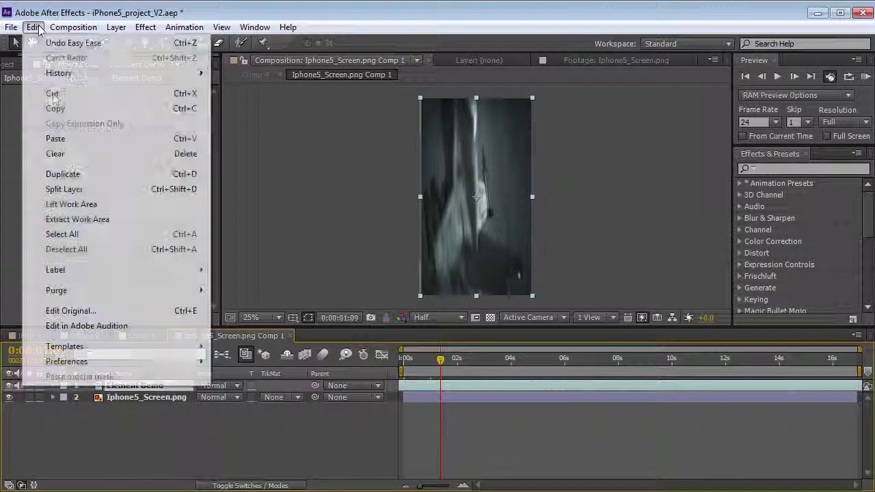
pyautogui.click(78, 190)
pyautogui.moveTo(657, 387); pyautogui.dragTo(569, 384)
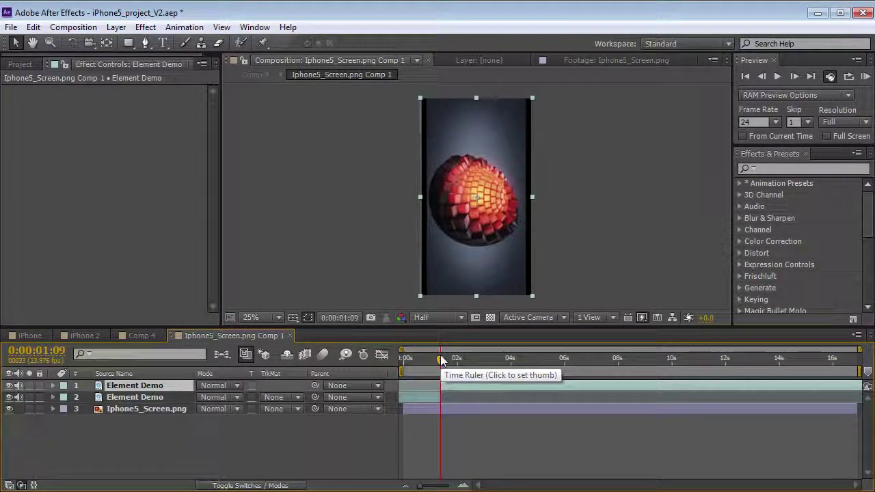
pyautogui.moveTo(420, 391); pyautogui.dragTo(441, 391)
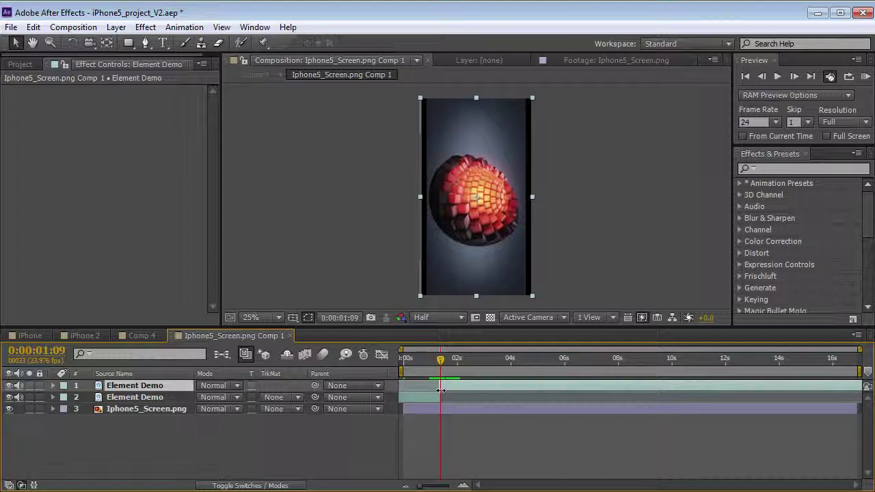
pyautogui.moveTo(439, 360)
pyautogui.mouseDown()
pyautogui.moveTo(428, 361)
pyautogui.moveTo(437, 370)
pyautogui.mouseUp()
# - Return to Comp 4 and examine how the screen footage changes during the phone's spin
pyautogui.click(137, 338)
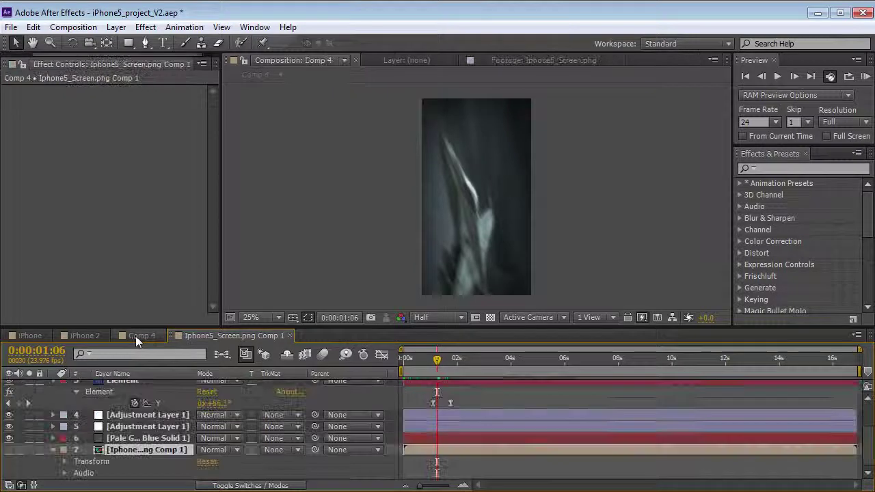
pyautogui.click(441, 358)
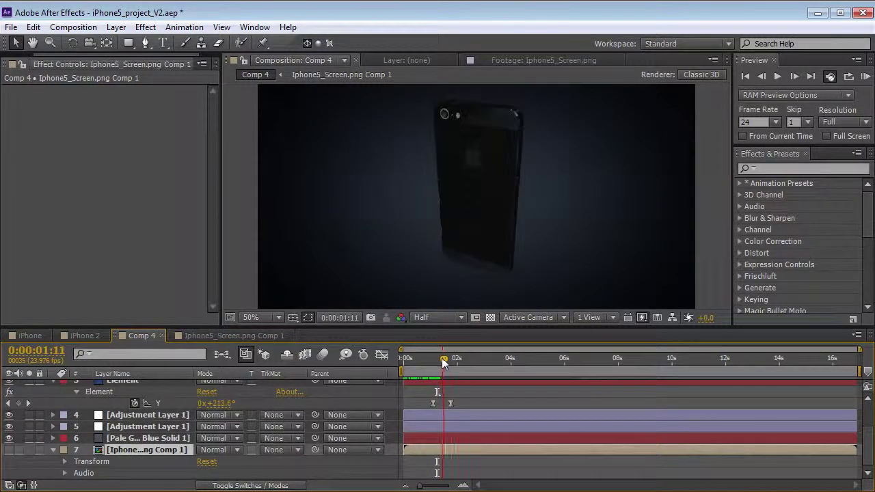
pyautogui.moveTo(440, 358); pyautogui.dragTo(508, 369)
pyautogui.moveTo(435, 359)
pyautogui.mouseDown()
pyautogui.moveTo(428, 362)
pyautogui.moveTo(441, 371)
pyautogui.mouseUp()
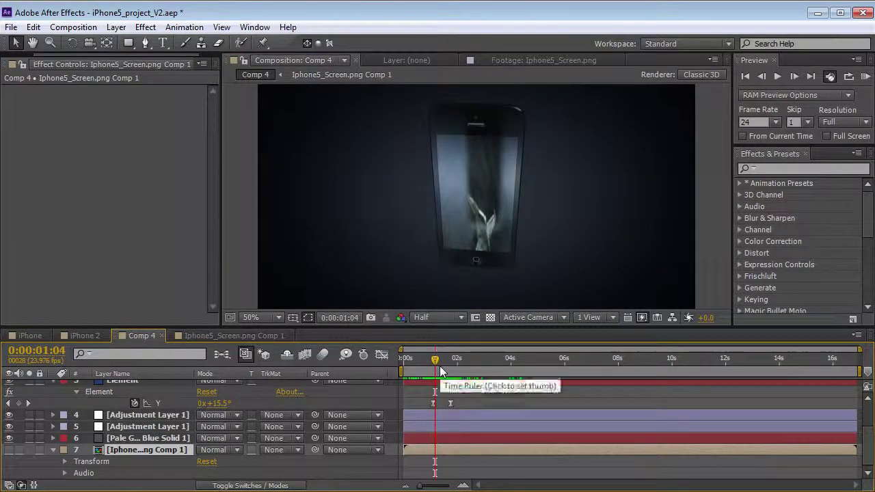
pyautogui.click(452, 368)
pyautogui.moveTo(452, 367); pyautogui.dragTo(434, 369)
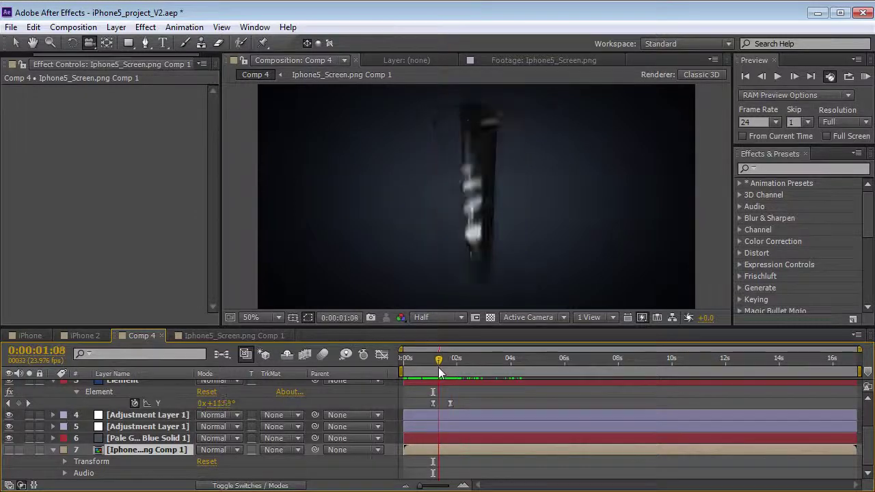
# - Enable X and Z rotation keyframes for Element's Group 1 and align them with the final Y rotation keyframe
pyautogui.click(132, 387)
pyautogui.click(65, 245)
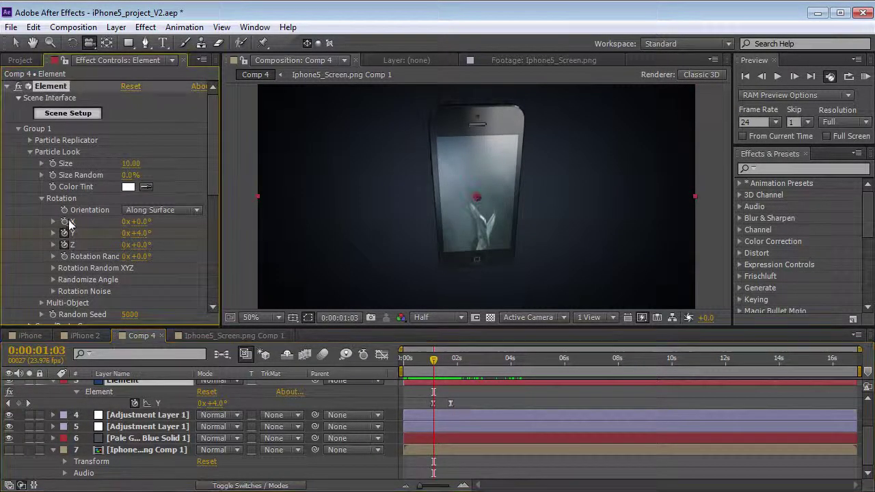
pyautogui.click(65, 223)
pyautogui.press('u')
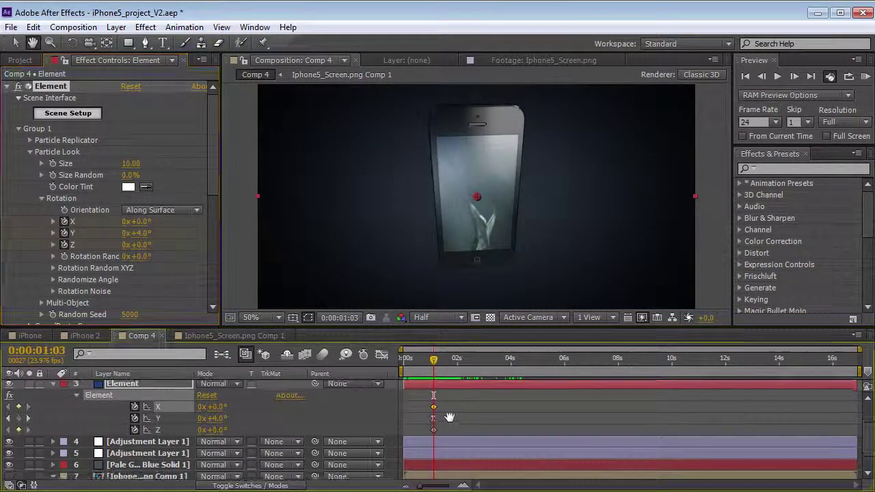
pyautogui.moveTo(433, 432); pyautogui.dragTo(451, 434)
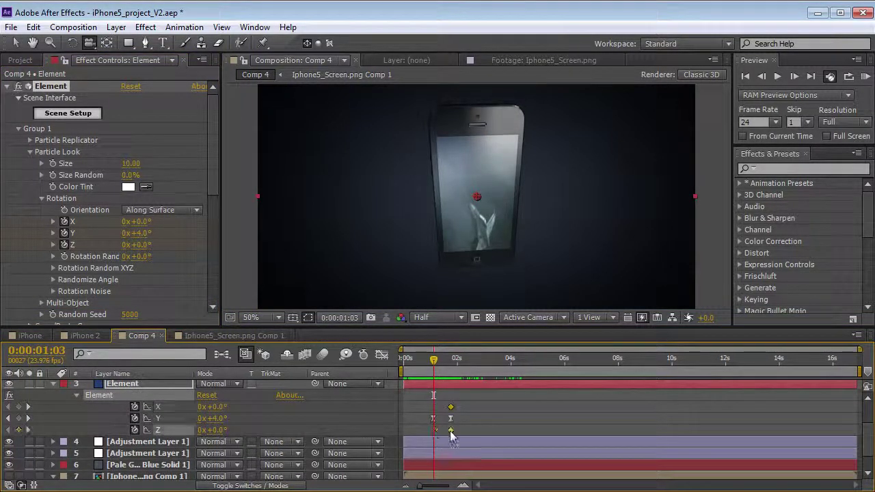
# - Set the phone's Z rotation to -90° at 0:00:01:02, with eased rotation keyframes
pyautogui.moveTo(438, 366)
pyautogui.mouseDown()
pyautogui.moveTo(414, 367)
pyautogui.moveTo(430, 370)
pyautogui.mouseUp()
pyautogui.moveTo(137, 244); pyautogui.dragTo(149, 266)
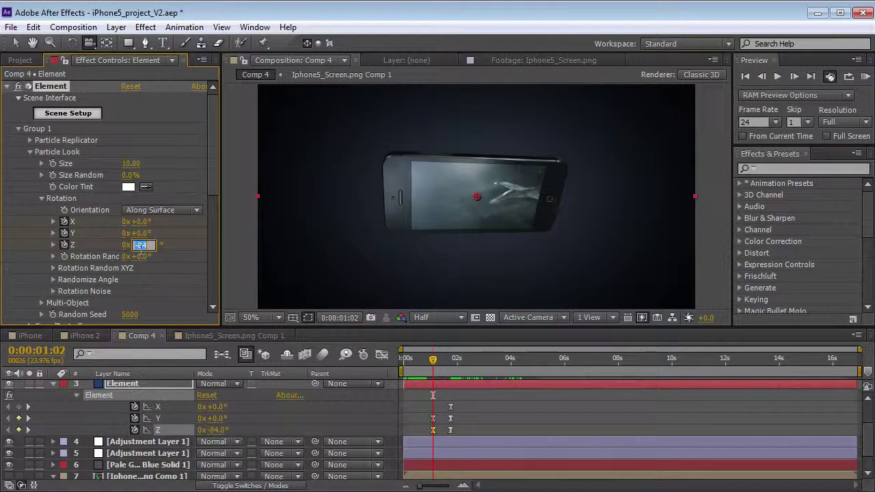
pyautogui.press('Return')
# - Turn on motion blur for the Element layer and Comp 4, and preview the phone's turn
pyautogui.moveTo(414, 364); pyautogui.dragTo(443, 368)
pyautogui.press('F4')
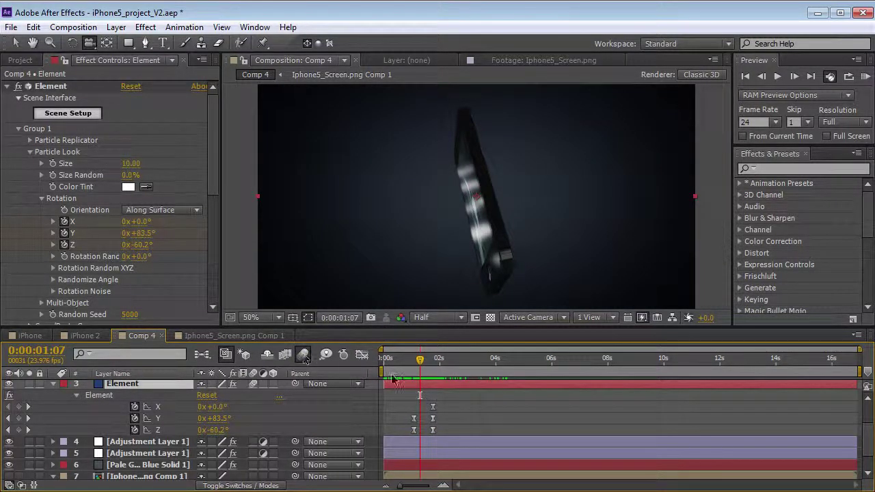
pyautogui.moveTo(420, 359); pyautogui.dragTo(453, 368)
# - Rotate Element's environment to X -32°, Y 77° and Z 50°, and check the reflections at 0:00:00:14
pyautogui.click(19, 128)
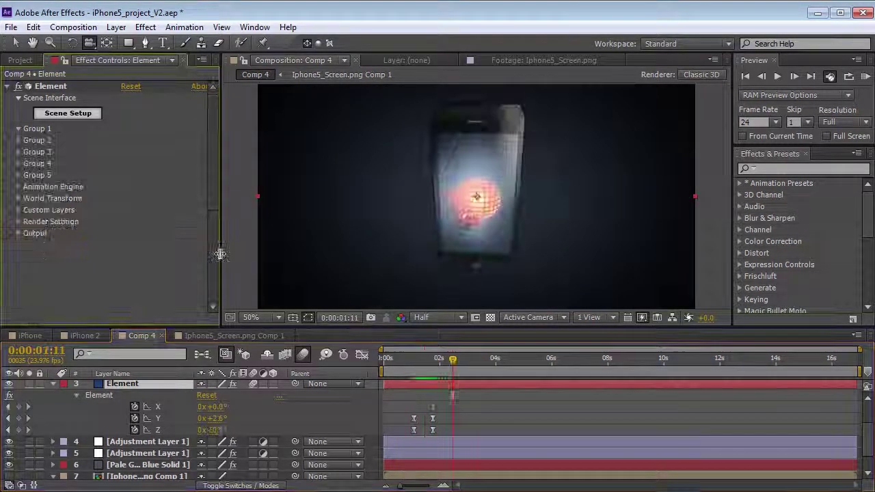
pyautogui.click(18, 222)
pyautogui.click(30, 233)
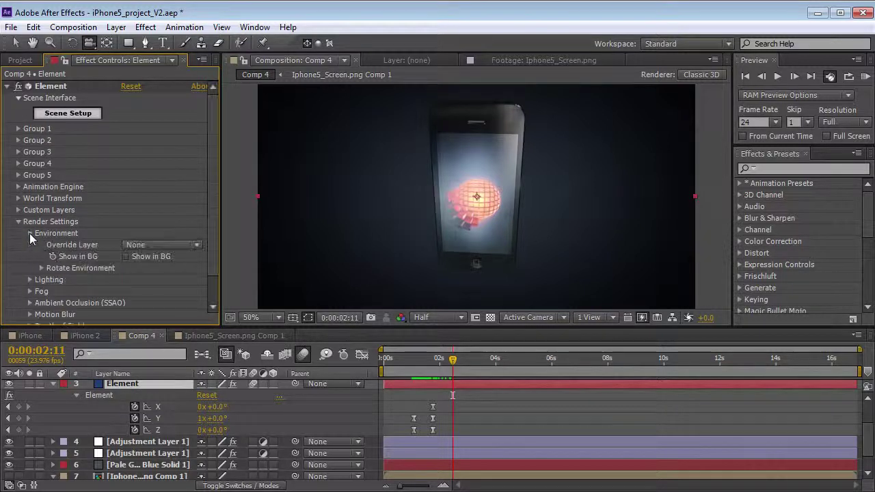
pyautogui.click(41, 268)
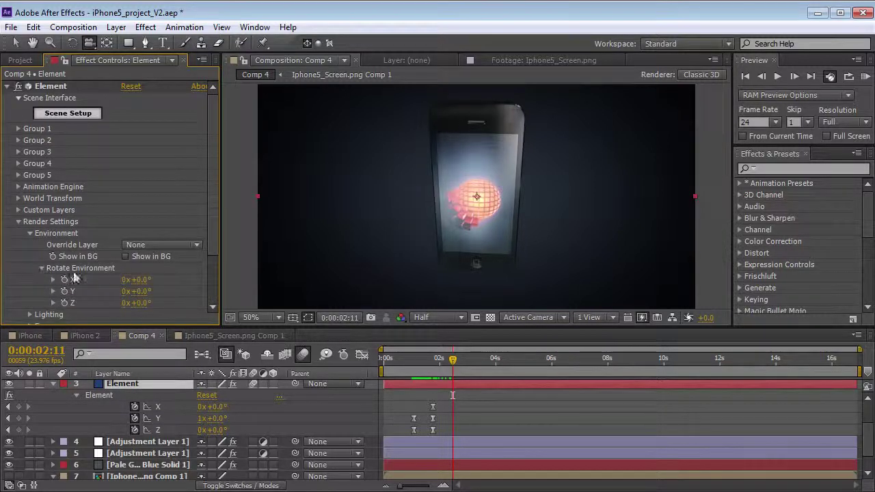
pyautogui.moveTo(136, 291); pyautogui.dragTo(191, 291)
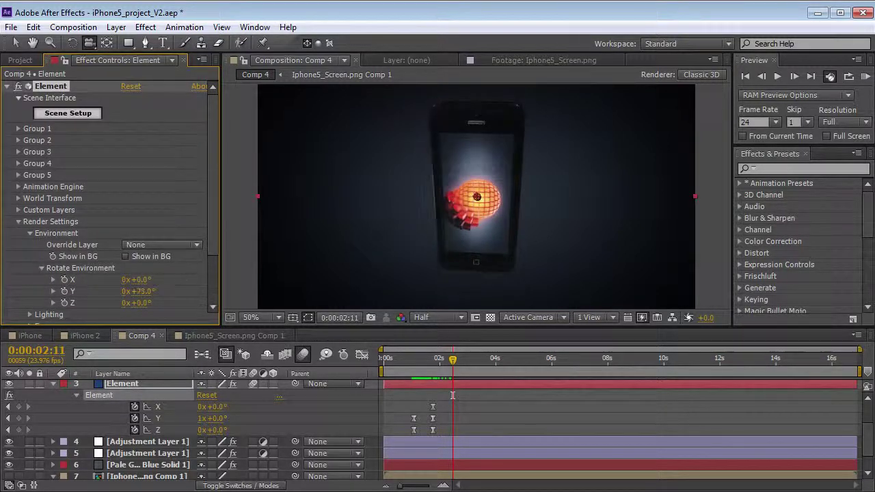
pyautogui.moveTo(140, 308); pyautogui.dragTo(114, 286)
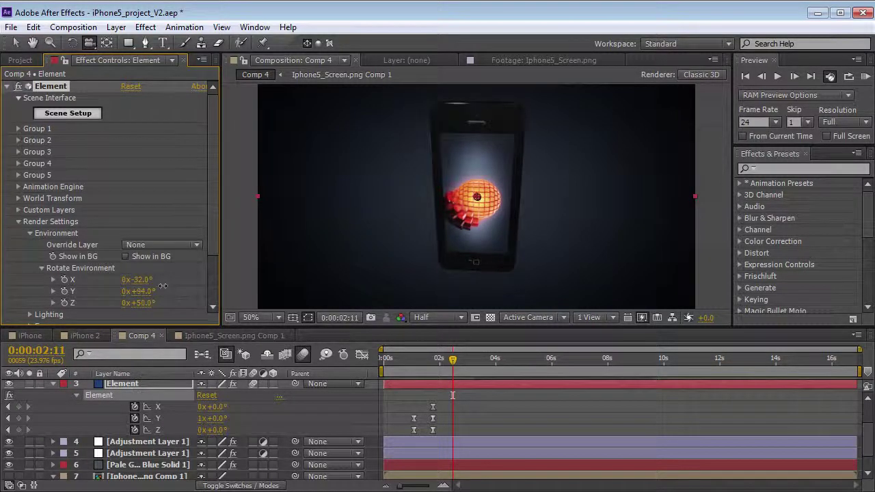
pyautogui.moveTo(450, 346); pyautogui.dragTo(400, 348)
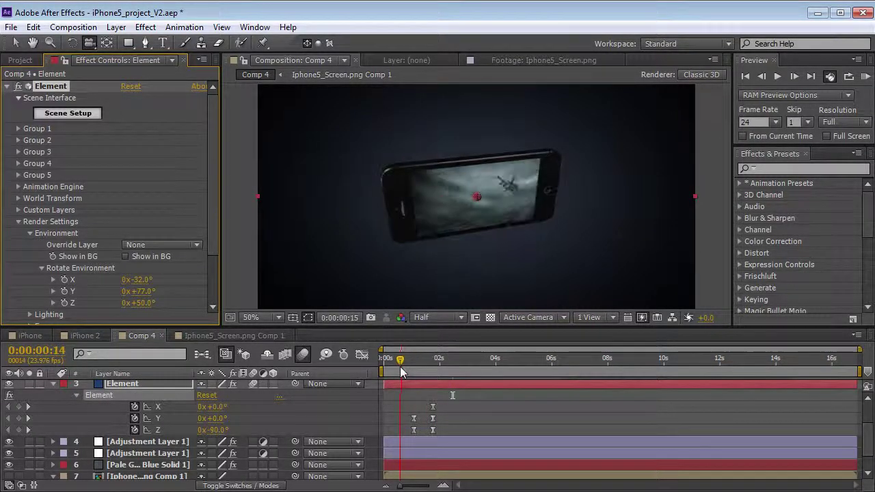
pyautogui.scroll(-1, 215, 236)
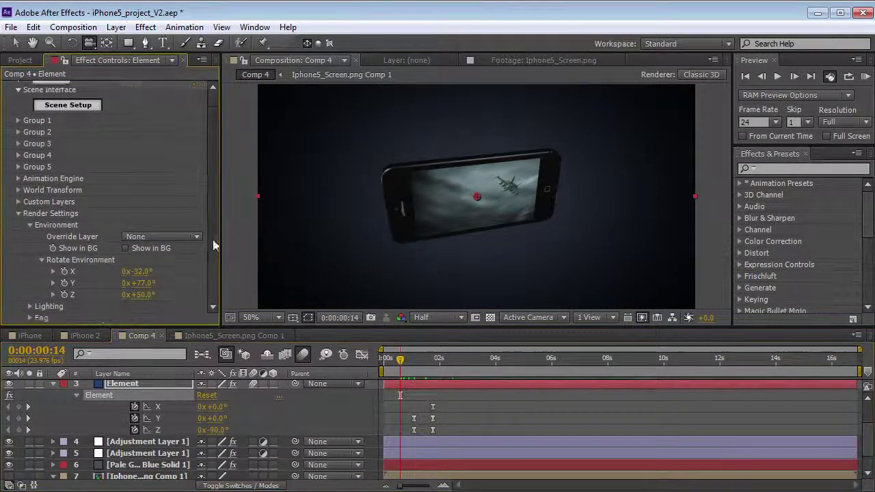
# - Rotate Element's environment to Y 233° and set Reflect in the output's Multi-Pass Mixer to 2.02, checking the phone's reflections over time
pyautogui.moveTo(167, 268); pyautogui.dragTo(215, 236)
pyautogui.scroll(-3, 215, 236)
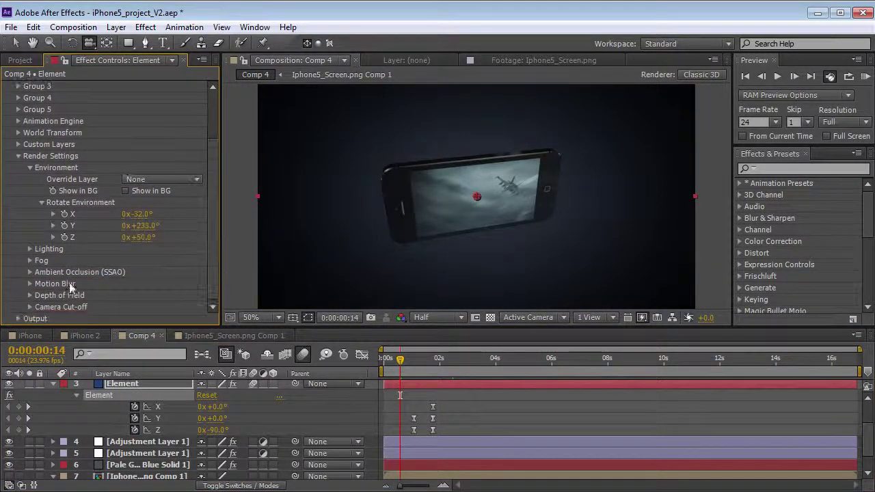
pyautogui.click(20, 157)
pyautogui.click(18, 233)
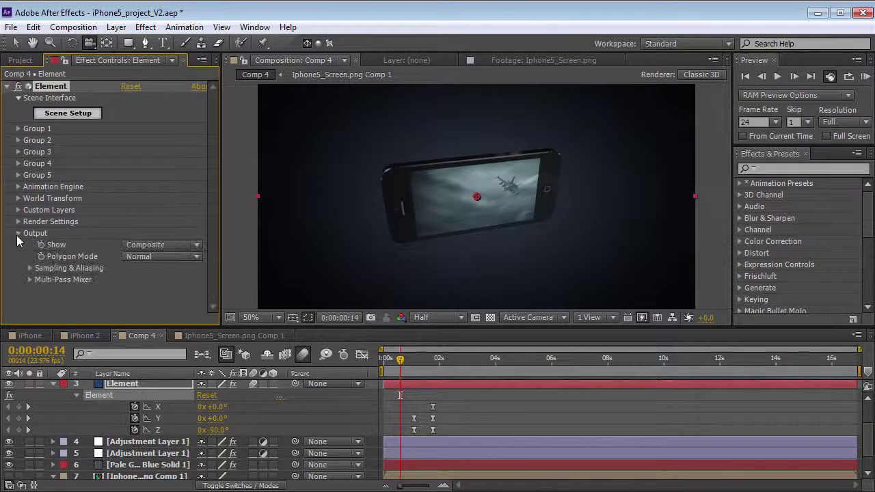
pyautogui.click(30, 280)
pyautogui.scroll(-2, 82, 283)
pyautogui.moveTo(128, 295)
pyautogui.mouseDown()
pyautogui.moveTo(145, 296)
pyautogui.moveTo(3, 306)
pyautogui.moveTo(130, 303)
pyautogui.mouseUp()
pyautogui.moveTo(400, 361)
pyautogui.mouseDown()
pyautogui.moveTo(472, 366)
pyautogui.moveTo(389, 372)
pyautogui.mouseUp()
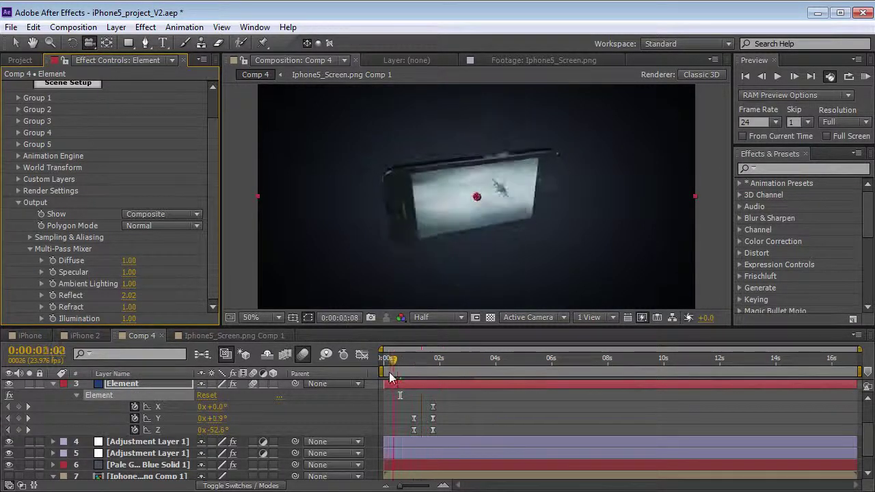
# - Inspect the phone's edges at full resolution and set Element's Supersampling to 2
pyautogui.click(30, 237)
pyautogui.scroll(1, 446, 208)
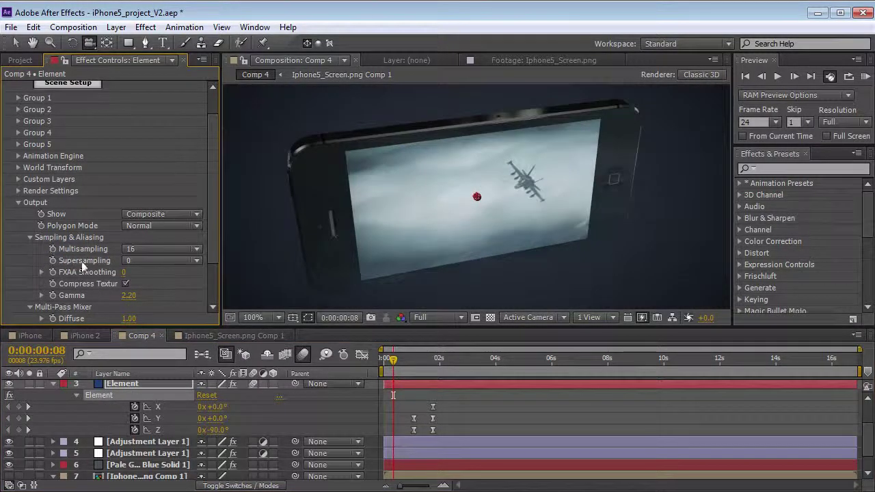
pyautogui.moveTo(377, 279); pyautogui.dragTo(371, 207)
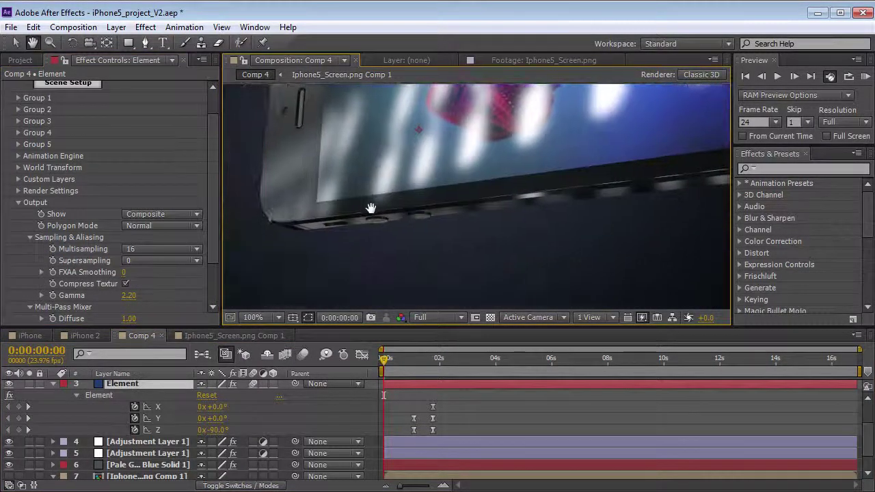
pyautogui.scroll(1, 372, 208)
pyautogui.press('c')
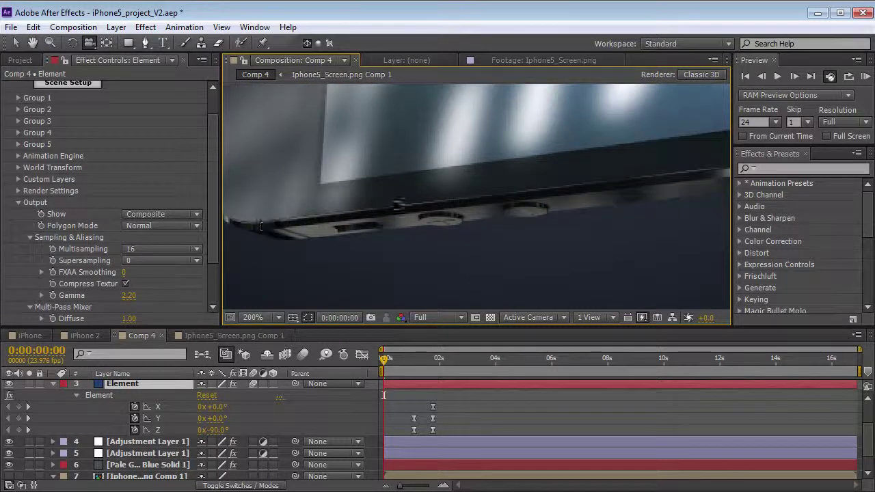
pyautogui.scroll(-1, 376, 171)
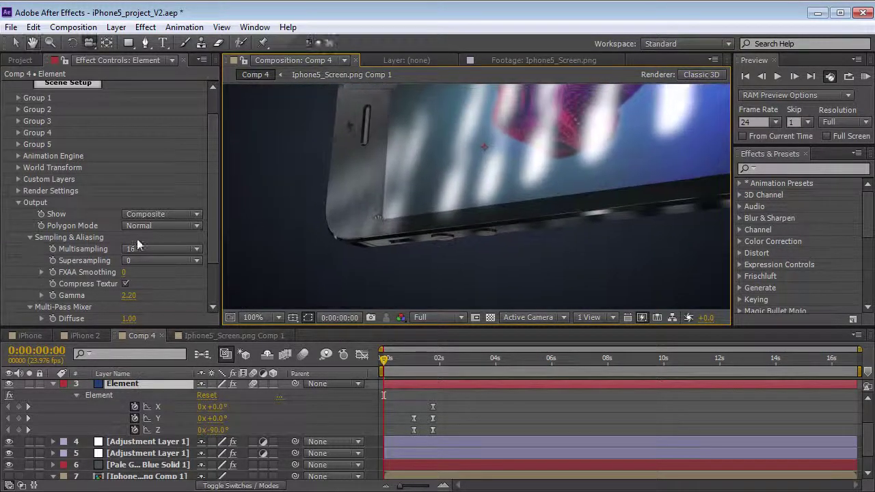
pyautogui.click(136, 263)
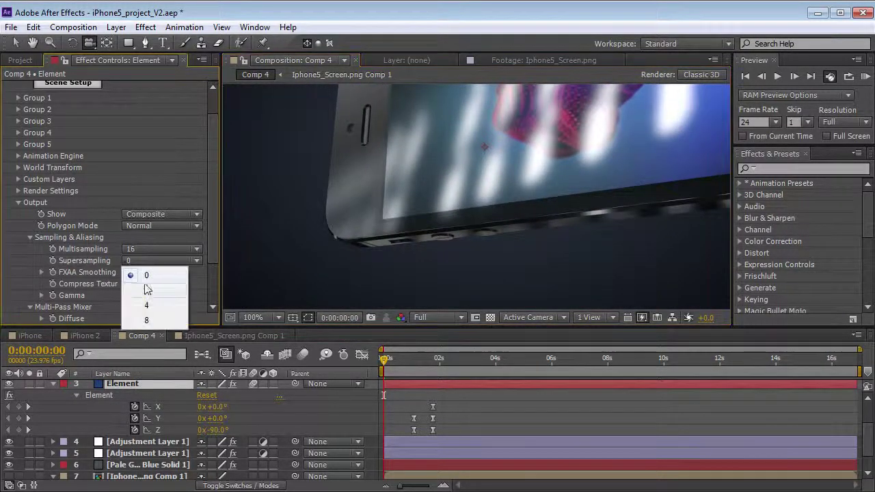
pyautogui.click(156, 291)
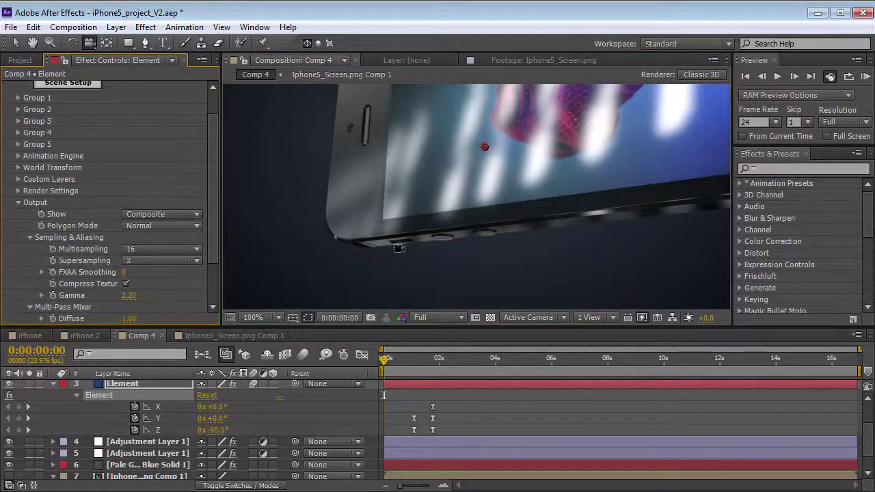
# - Orbit Comp 4's camera around the phone at the first frame to a new angled view of the screen
pyautogui.scroll(-1, 430, 218)
pyautogui.moveTo(545, 156); pyautogui.dragTo(453, 215)
pyautogui.moveTo(588, 212); pyautogui.dragTo(502, 205)
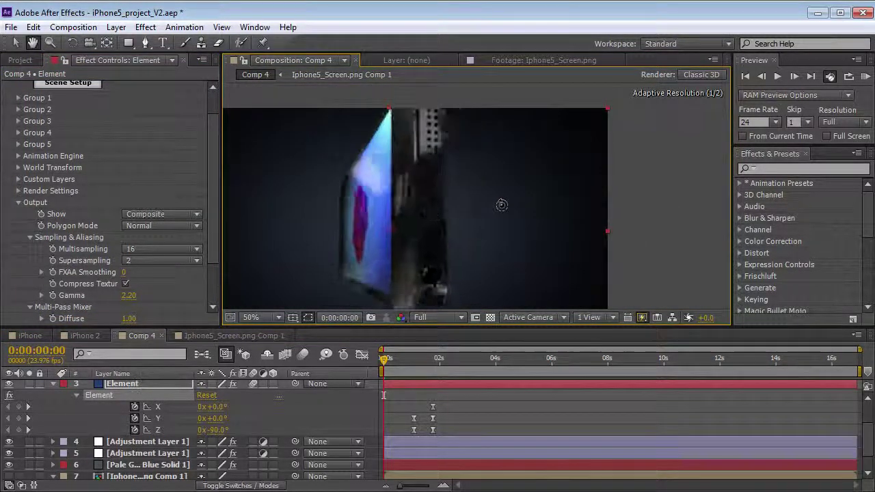
pyautogui.press('space')
pyautogui.moveTo(334, 235); pyautogui.dragTo(420, 260)
pyautogui.press('v')
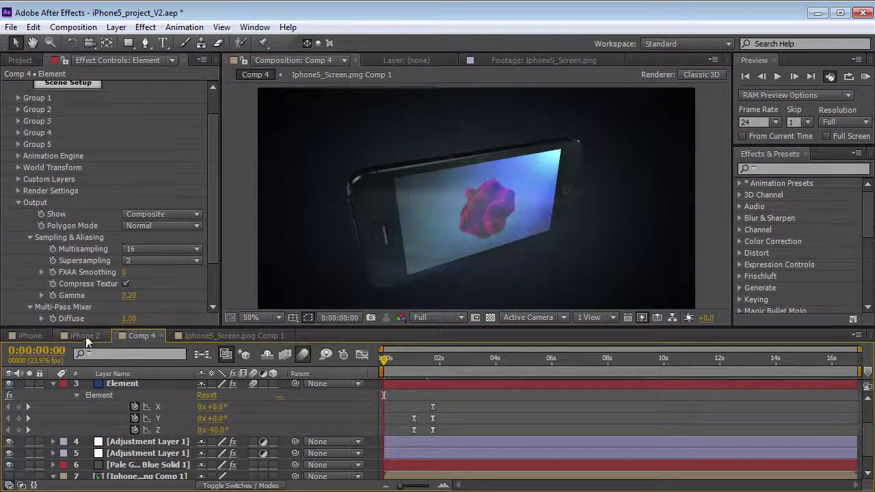
# - In the iPhone composition, set the iPhone_5 layer's Group 1 Particle Count to 18, keeping the Ring replicator shape, at 0:00:00:23
pyautogui.click(30, 332)
pyautogui.click(434, 359)
pyautogui.click(445, 360)
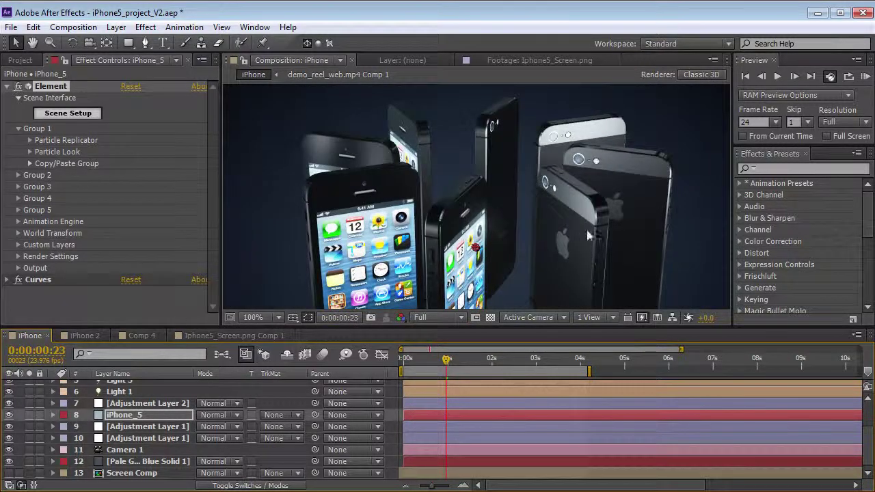
pyautogui.click(118, 415)
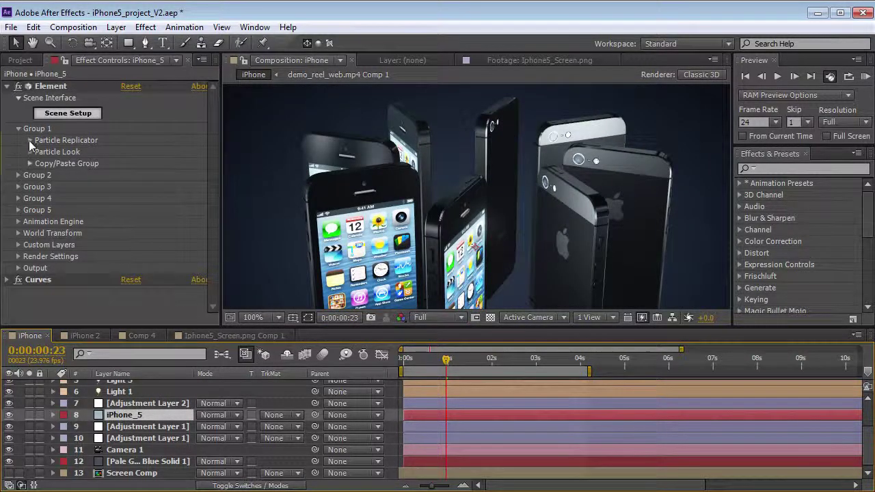
pyautogui.click(30, 140)
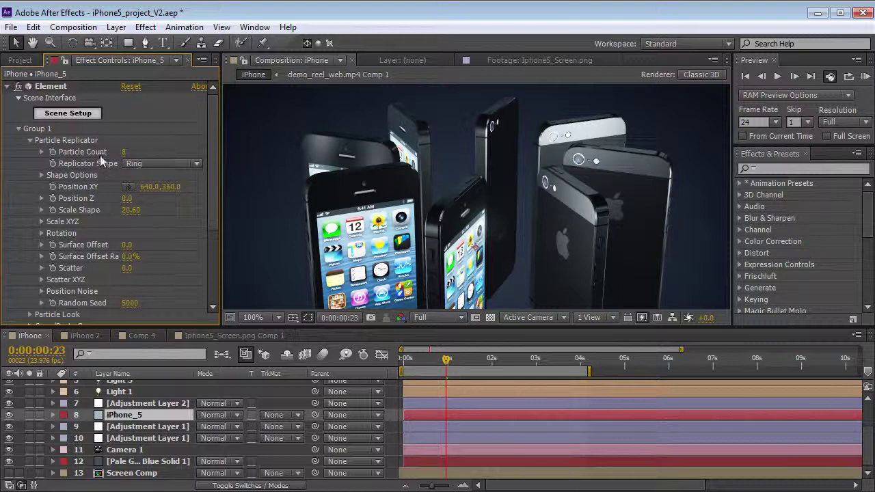
pyautogui.click(158, 164)
pyautogui.click(153, 240)
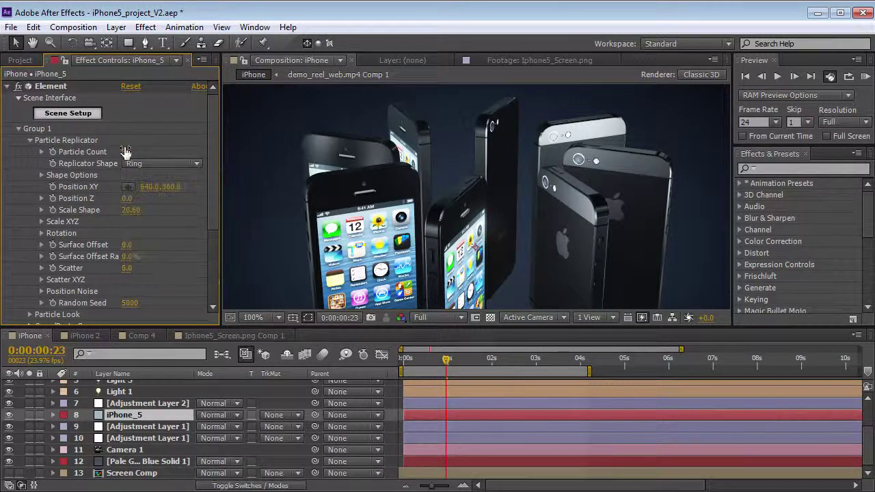
pyautogui.moveTo(124, 152); pyautogui.dragTo(132, 150)
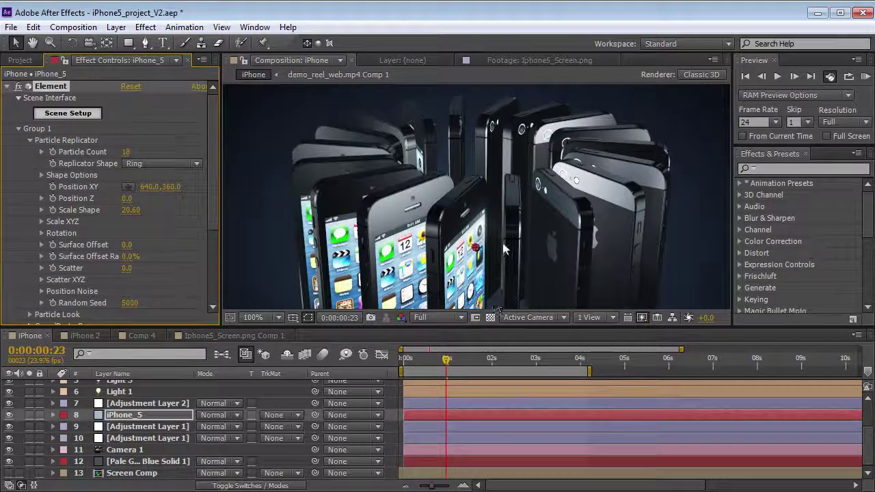
pyautogui.moveTo(549, 197); pyautogui.dragTo(519, 237)
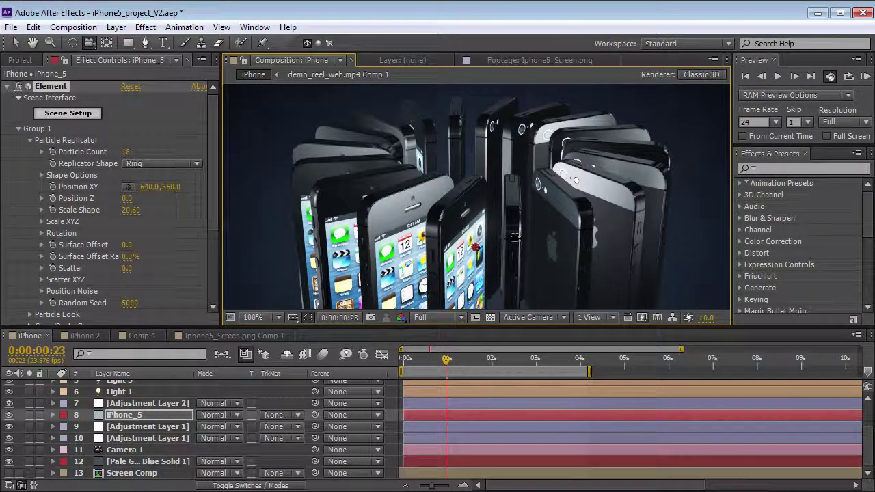
# - Return to Comp 4 and review the phone's rotation up to 0:00:02:21
pyautogui.click(141, 335)
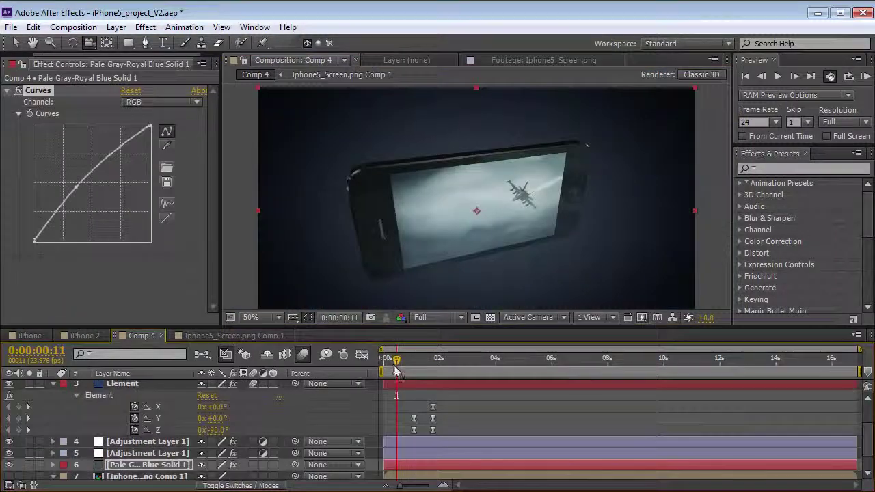
pyautogui.moveTo(402, 359); pyautogui.dragTo(464, 373)
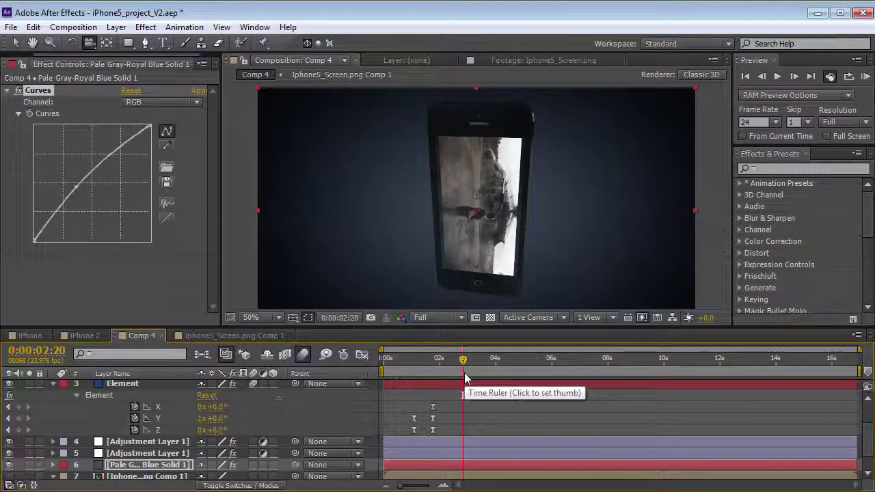
pyautogui.moveTo(464, 372)
pyautogui.mouseDown()
pyautogui.moveTo(384, 373)
pyautogui.moveTo(464, 370)
pyautogui.mouseUp()
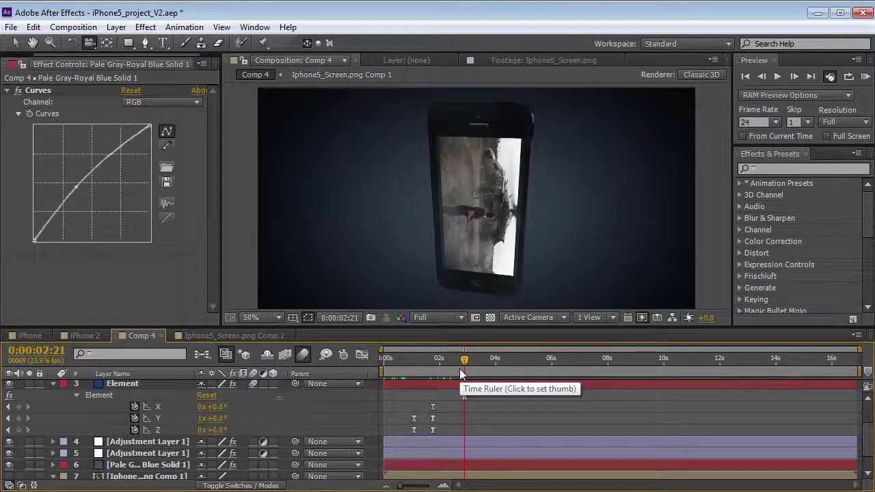
# - Switch to the Video Copilot Element 3D page in Firefox, view its Connect options, and return to After Effects
pyautogui.hotkey('alt', 'Tab')
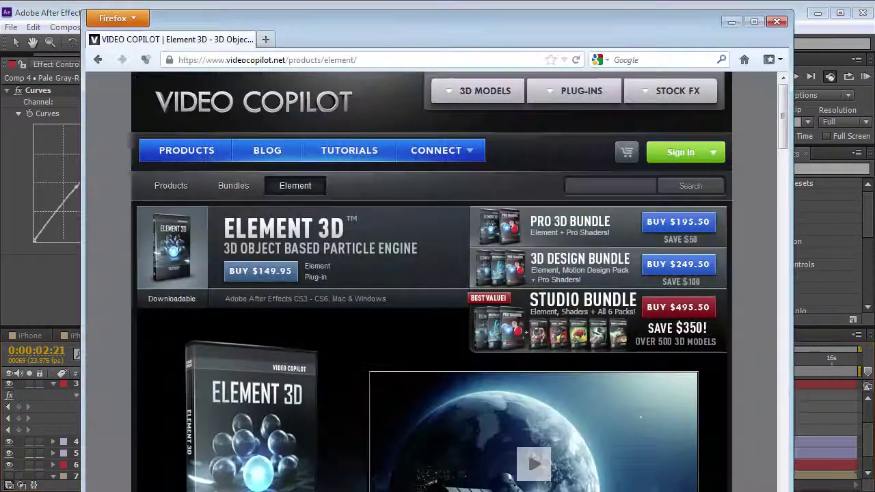
pyautogui.moveTo(432, 155)
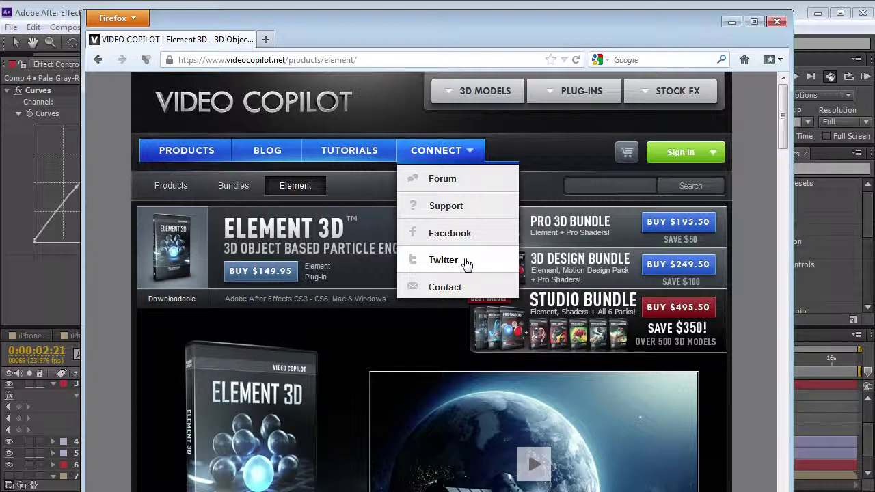
pyautogui.hotkey('alt', 'Tab')
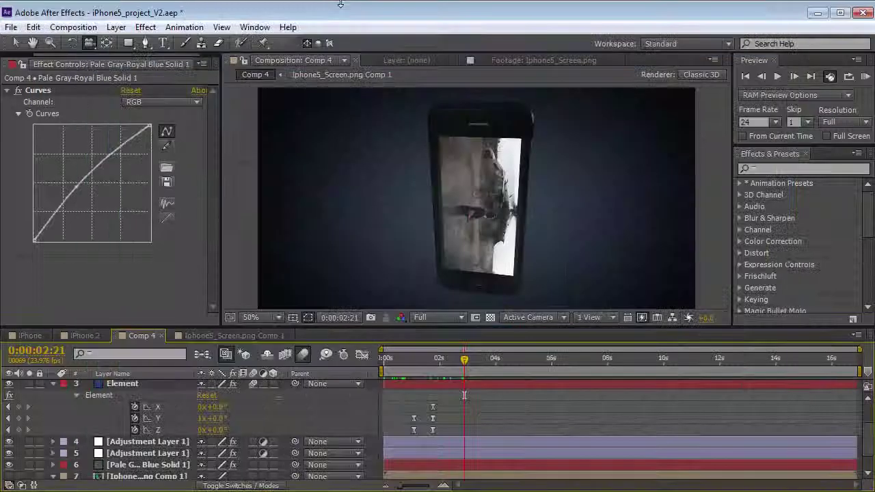